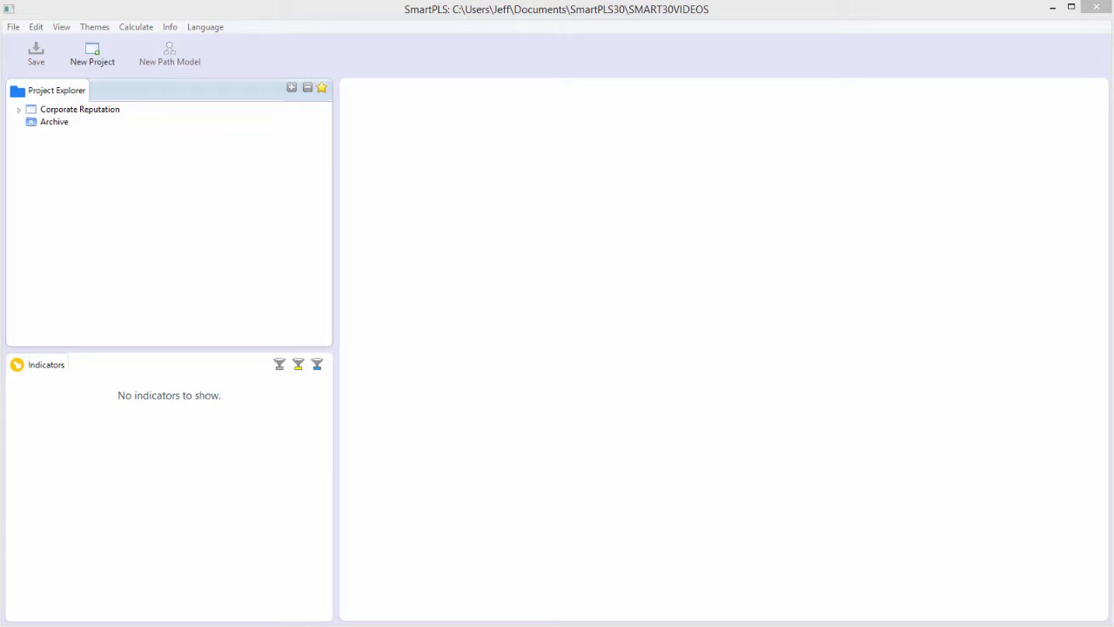
Step: Look through the File and Calculate menus to review the available commands
{"action": "left_click", "coordinate": [14, 29]}
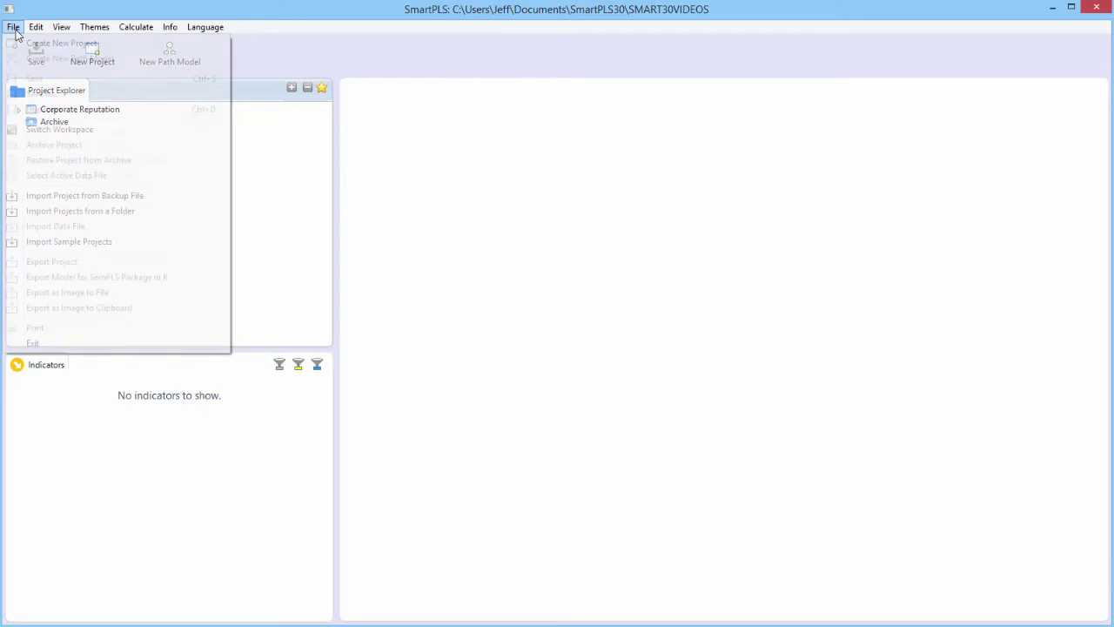
{"action": "mouse_move", "coordinate": [52, 30]}
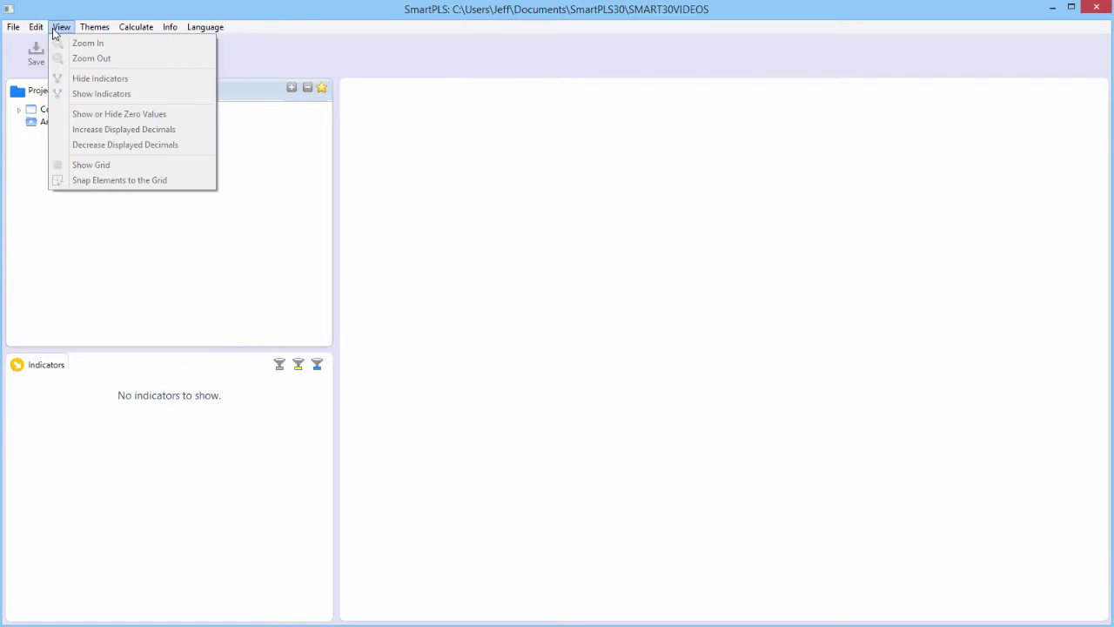
{"action": "left_click", "coordinate": [144, 27]}
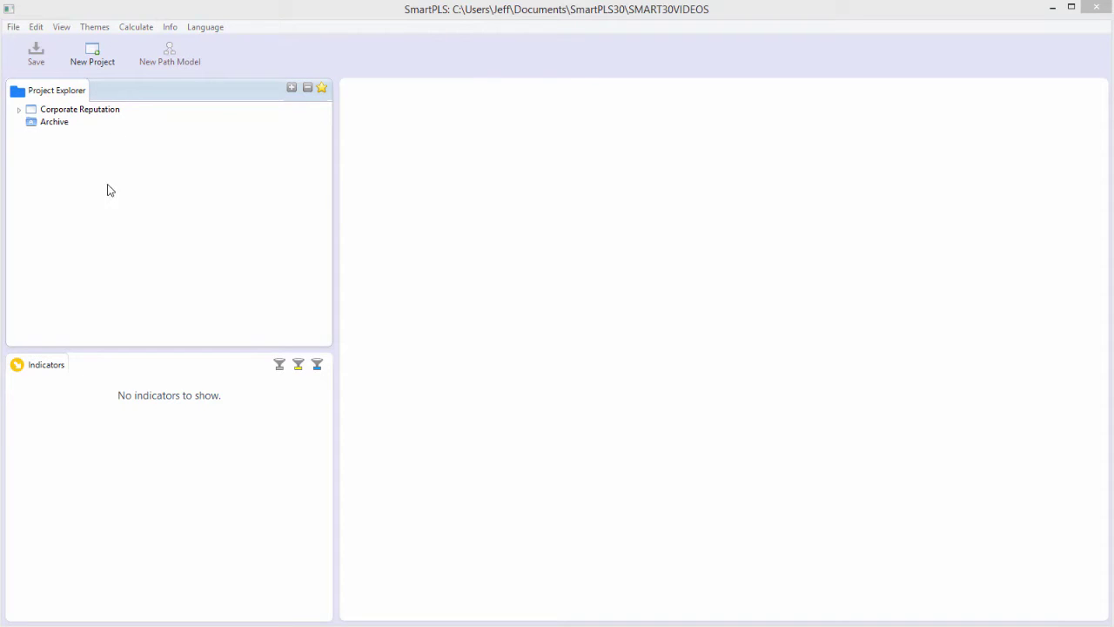
Step: Expand the Corporate Reputation project to show its Extended and Simple models and data sets
{"action": "left_click", "coordinate": [19, 114]}
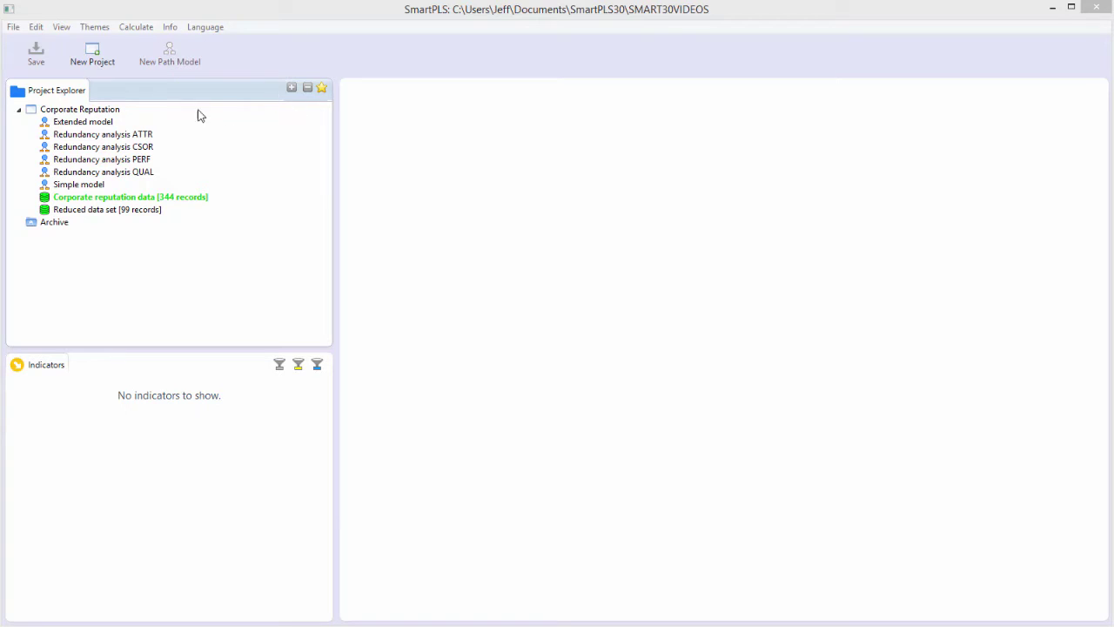
{"action": "left_click", "coordinate": [19, 112]}
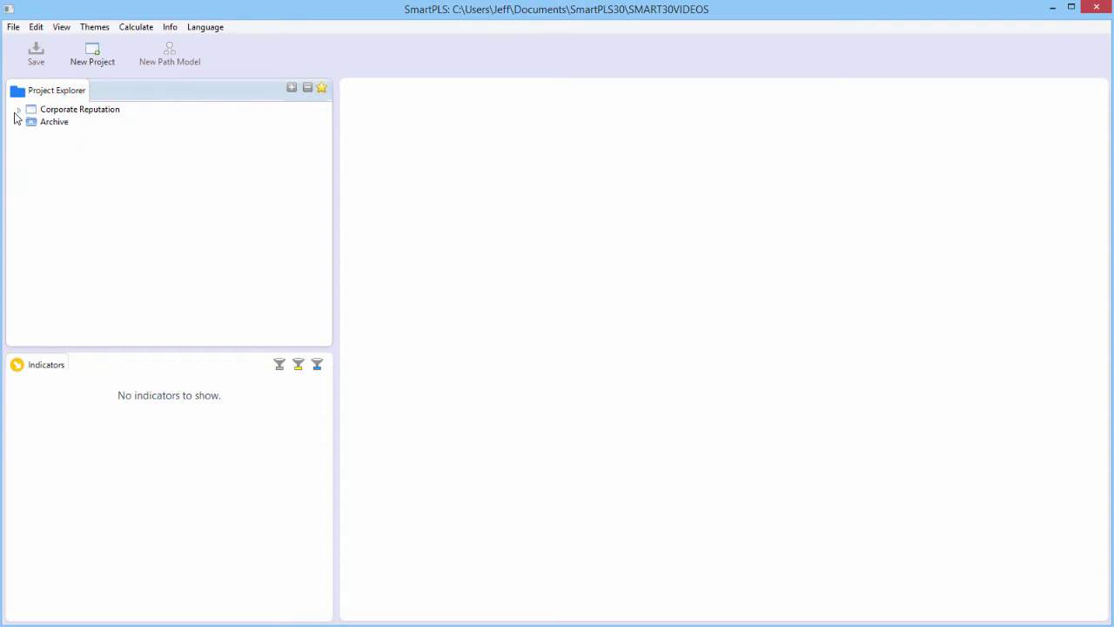
{"action": "left_click", "coordinate": [19, 111]}
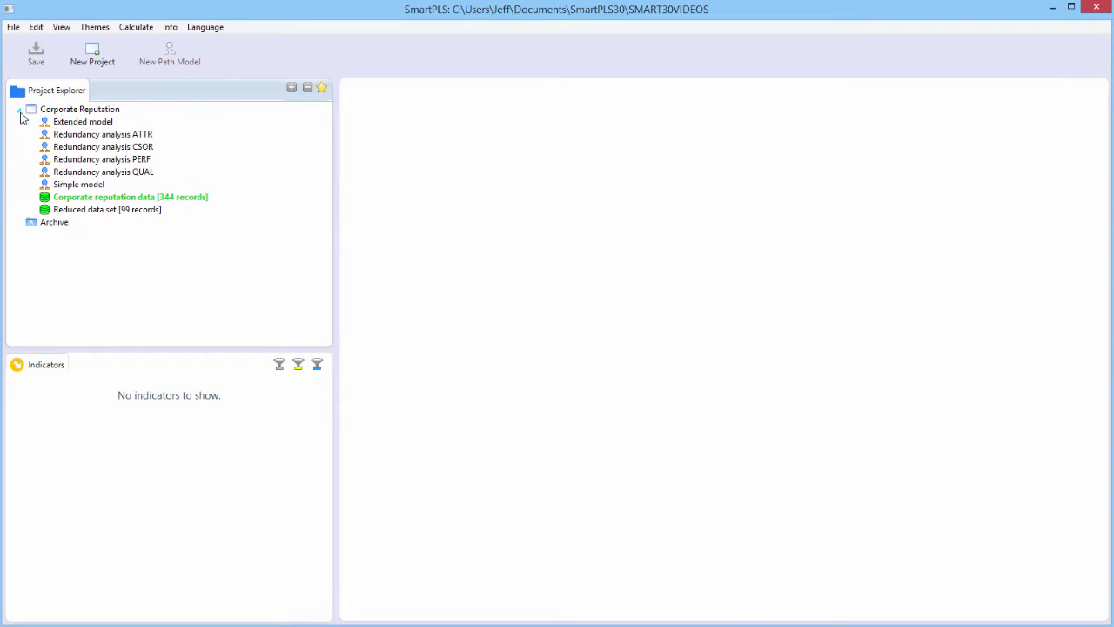
Step: Keep SMART30VIDEOS as the active workspace from the workspace list
{"action": "left_click", "coordinate": [324, 94]}
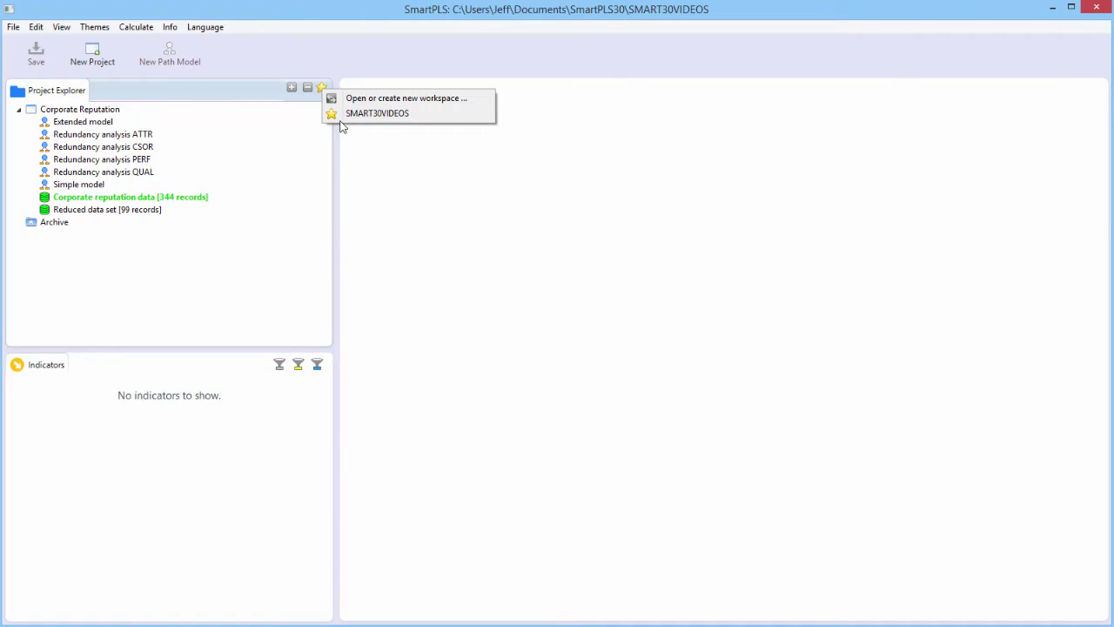
{"action": "left_click", "coordinate": [361, 113]}
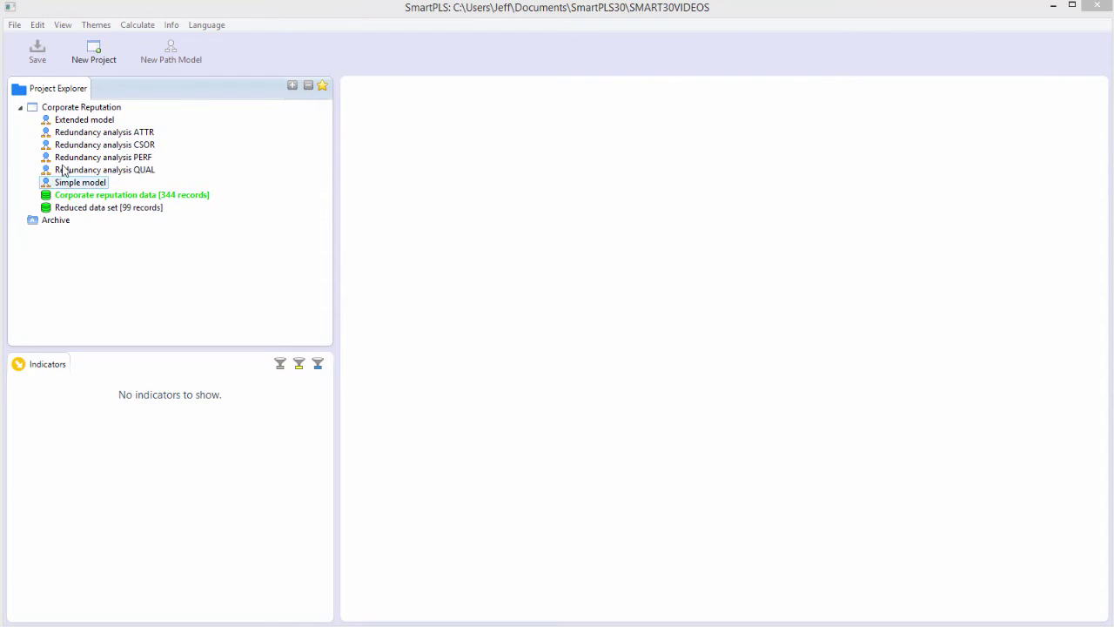
Step: Create a new path model named 'First SmartPLS model' in the Corporate Reputation project
{"action": "right_click", "coordinate": [60, 109]}
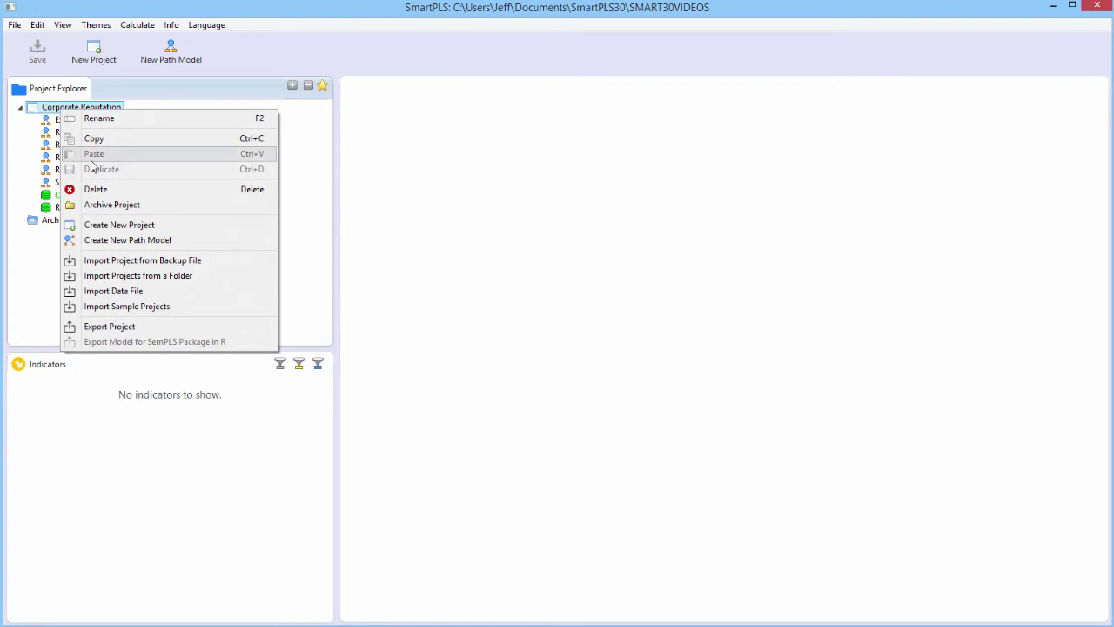
{"action": "left_click", "coordinate": [123, 242]}
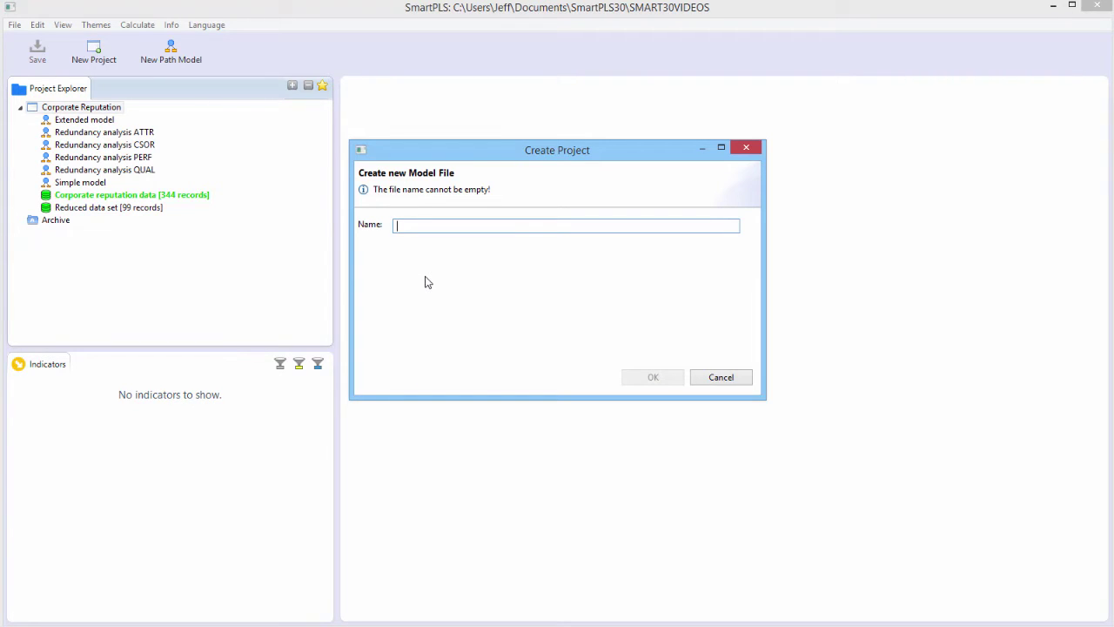
{"action": "type", "text": "Firsy S"}
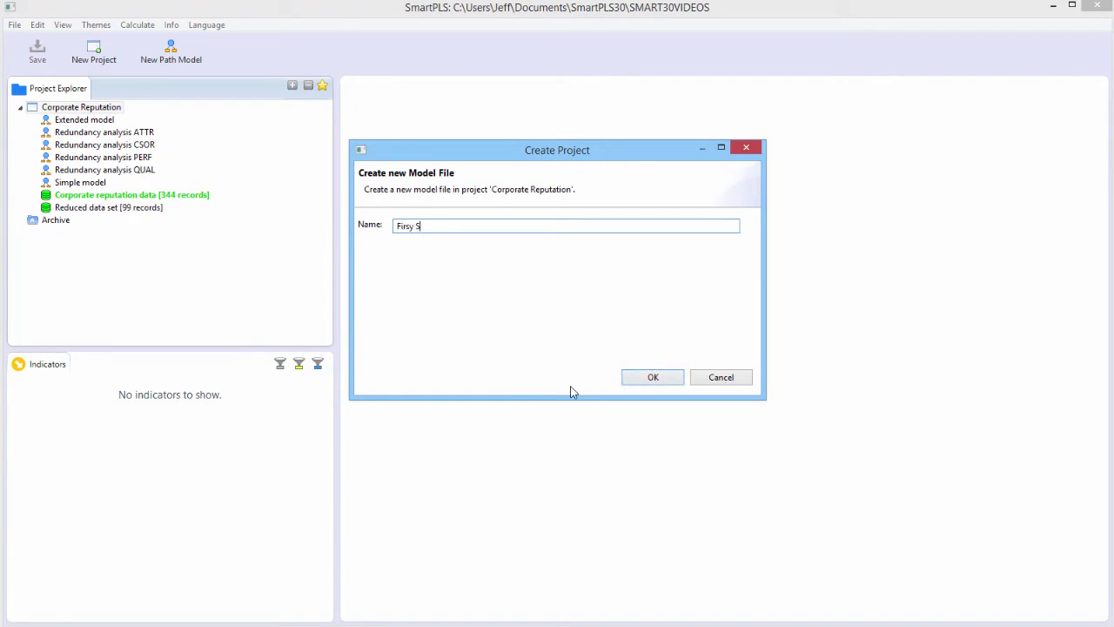
{"action": "type", "text": "martPLS model"}
{"action": "left_click", "coordinate": [662, 379]}
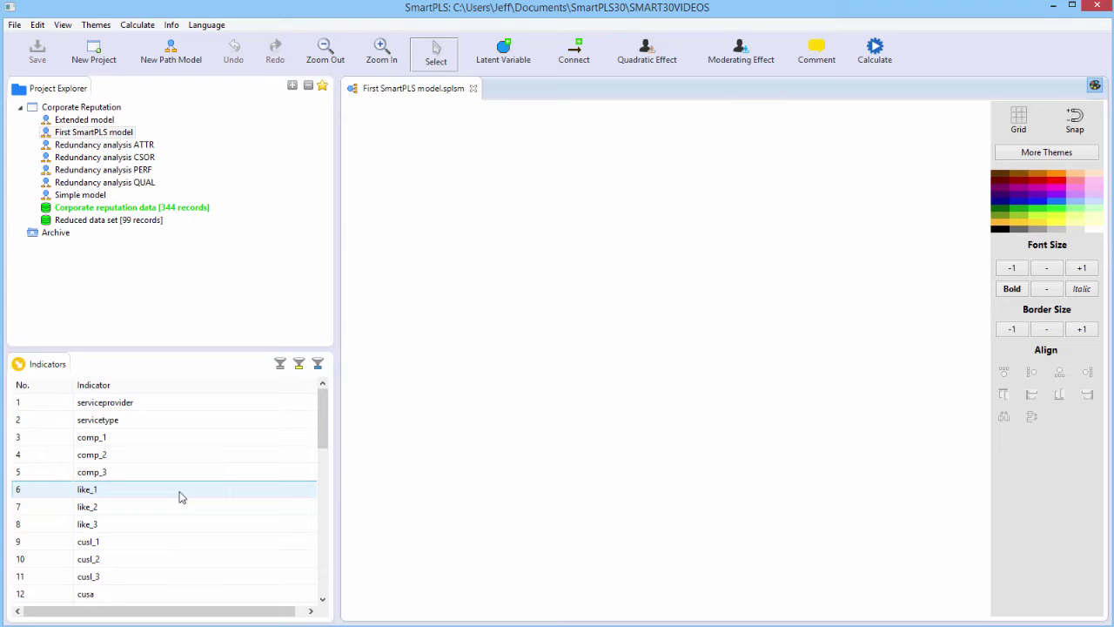
Step: Drag indicators cusl_1–cusl_3 onto the canvas as a construct and rename it CUSL
{"action": "left_click", "coordinate": [119, 541]}
{"action": "left_click", "coordinate": [113, 572], "text": "shift"}
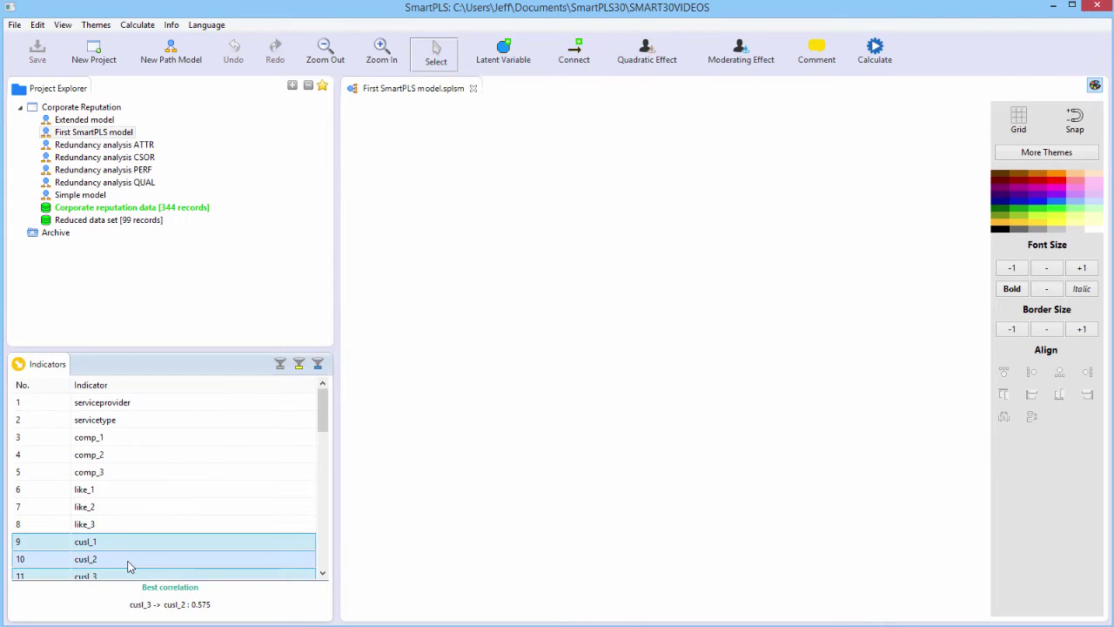
{"action": "left_click_drag", "start_coordinate": [128, 566], "coordinate": [852, 353]}
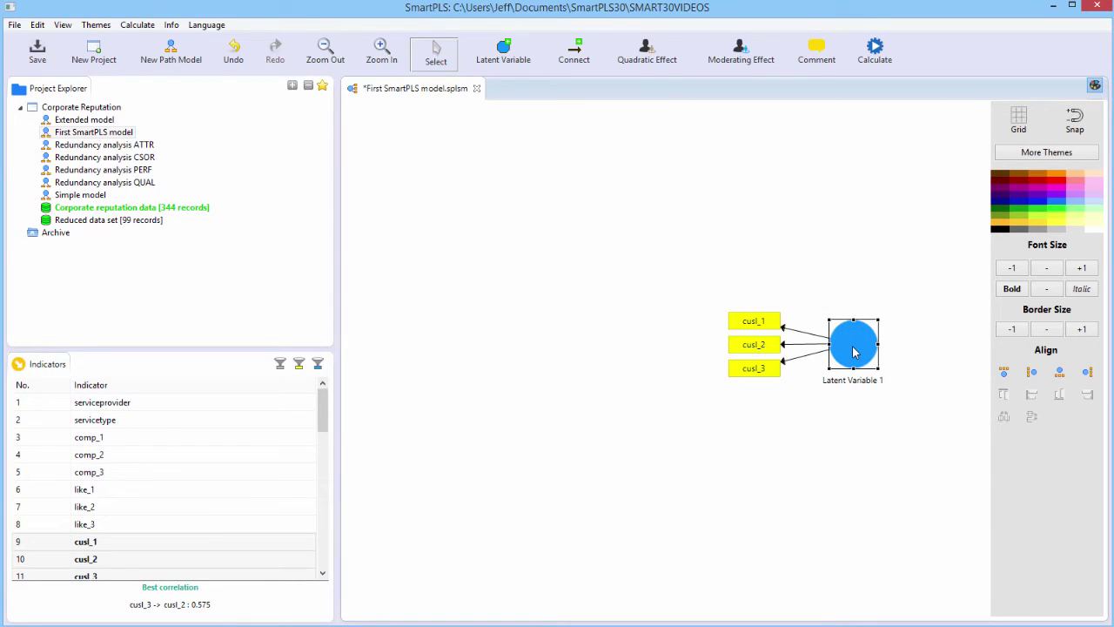
{"action": "right_click", "coordinate": [853, 351]}
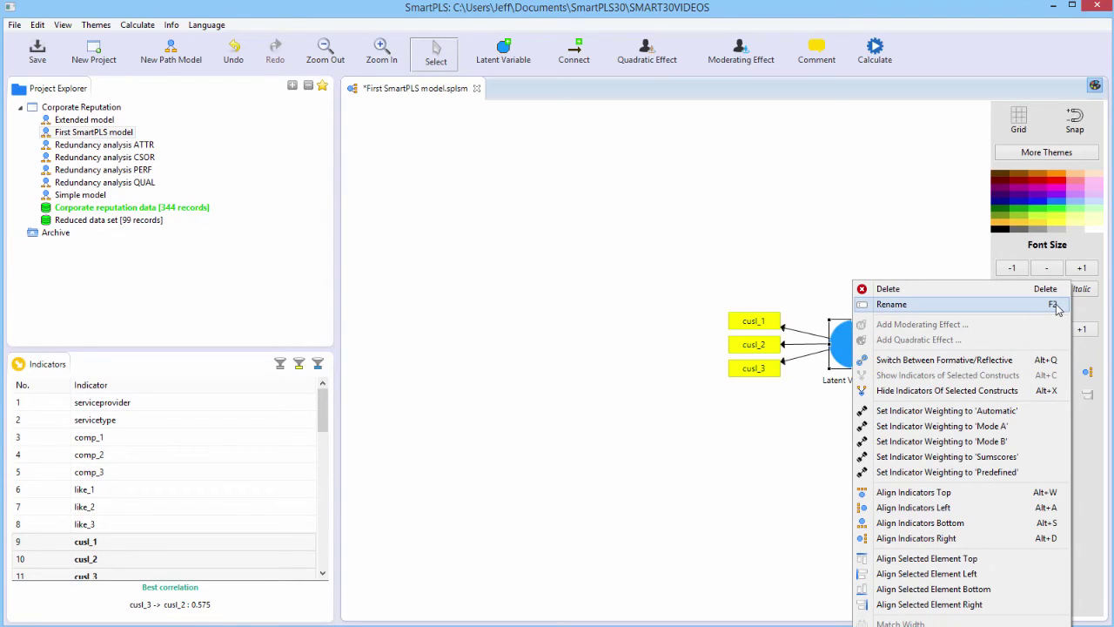
{"action": "left_click", "coordinate": [1015, 305]}
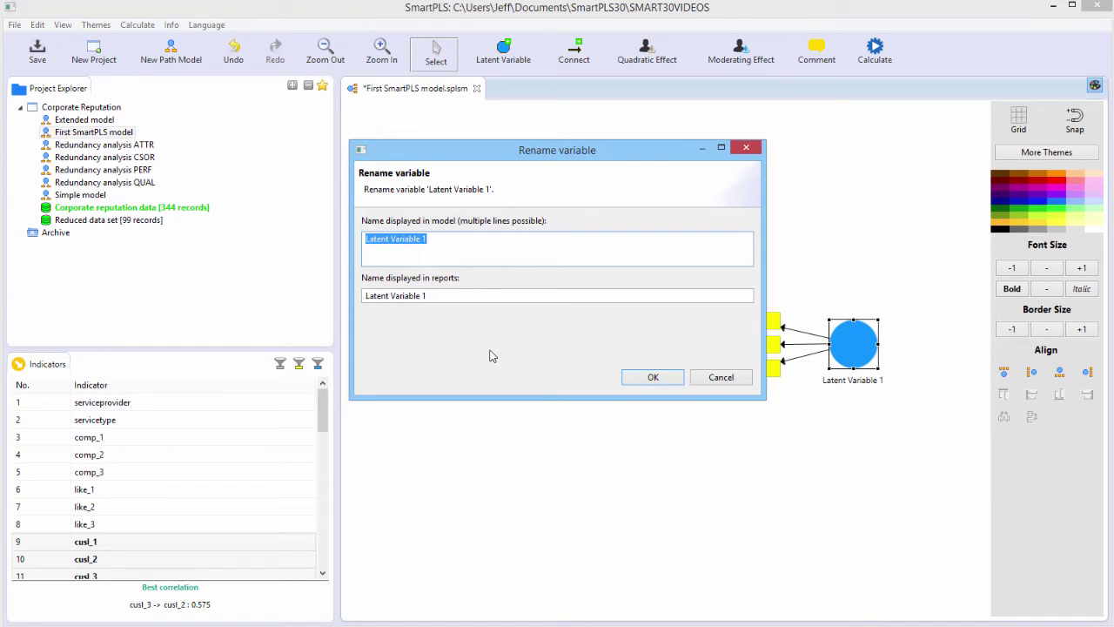
{"action": "type", "text": "CUS"}
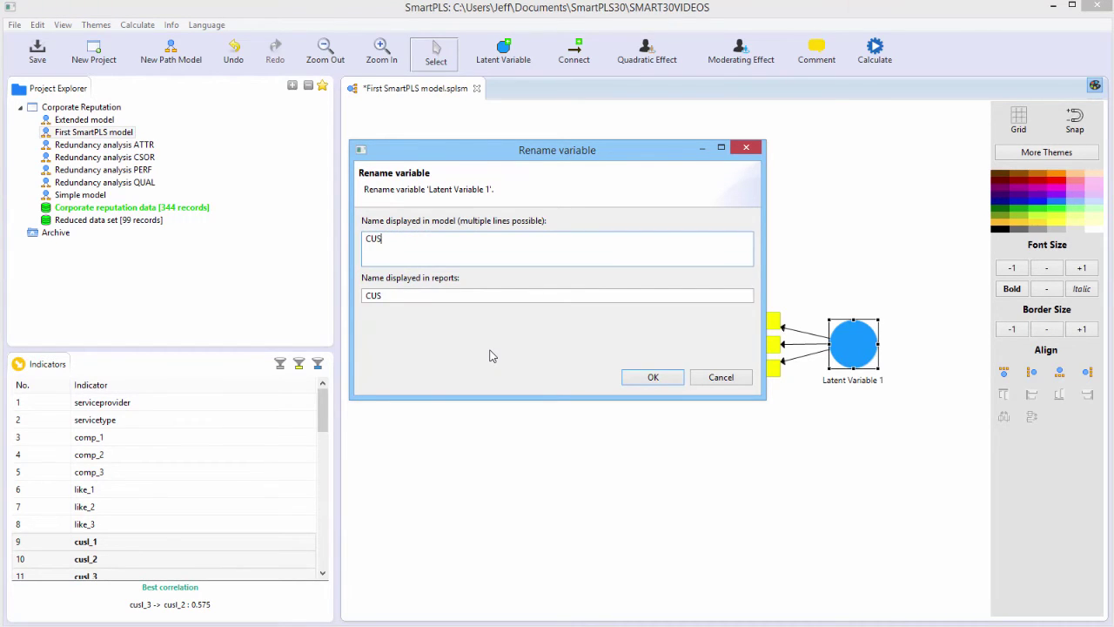
{"action": "type", "text": "L"}
{"action": "key", "text": "Return"}
{"action": "scroll", "coordinate": [315, 477], "scroll_direction": "down", "scroll_amount": 4}
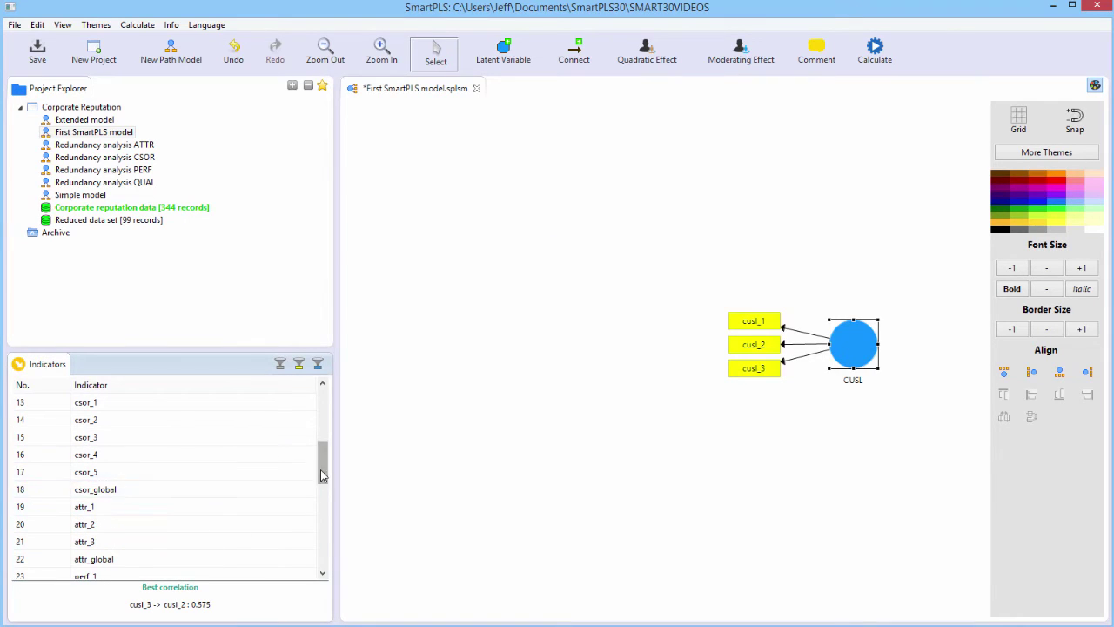
Step: Create a construct from the cusa indicator beside CUSL and name it CUSA
{"action": "scroll", "coordinate": [322, 475], "scroll_direction": "up", "scroll_amount": 2}
{"action": "left_click_drag", "start_coordinate": [98, 507], "coordinate": [576, 349]}
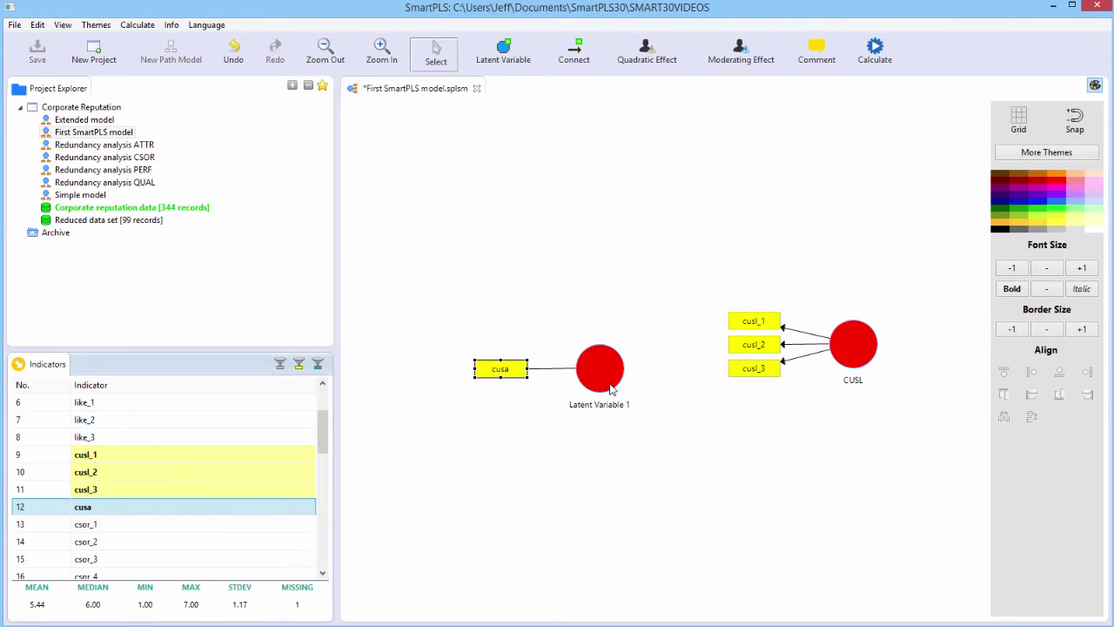
{"action": "left_click_drag", "start_coordinate": [612, 390], "coordinate": [638, 370]}
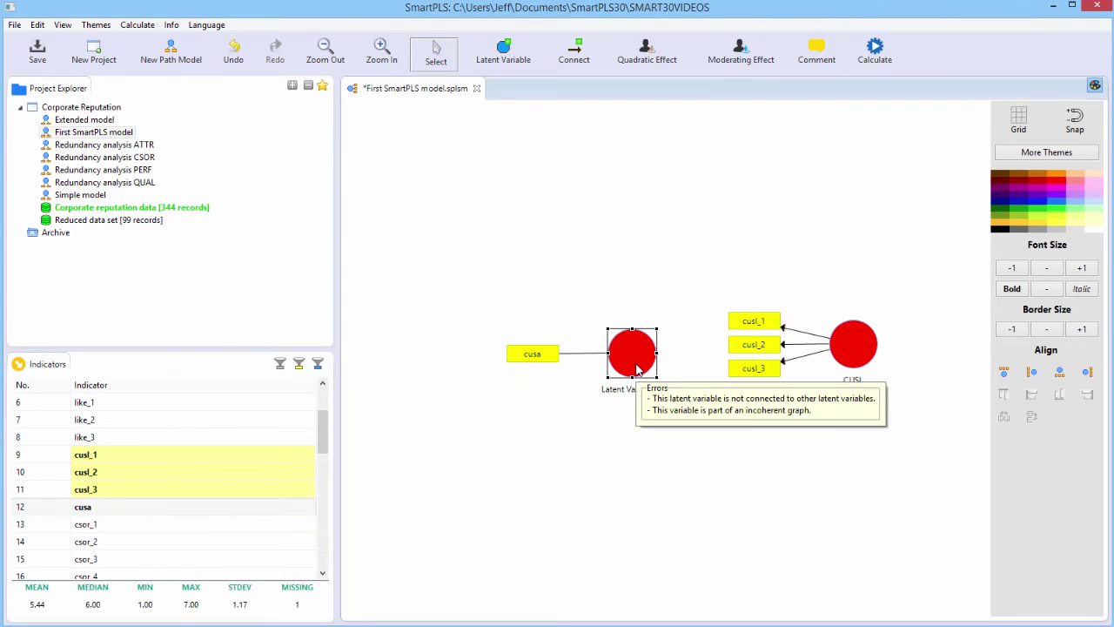
{"action": "double_click", "coordinate": [635, 373]}
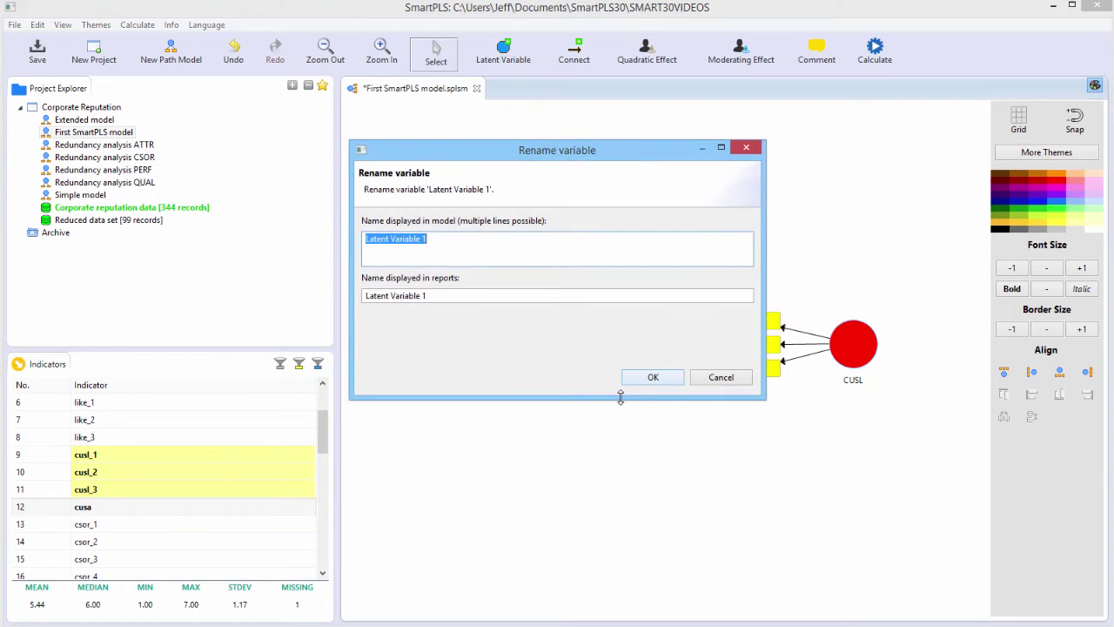
{"action": "type", "text": "CUSA"}
{"action": "left_click", "coordinate": [653, 377]}
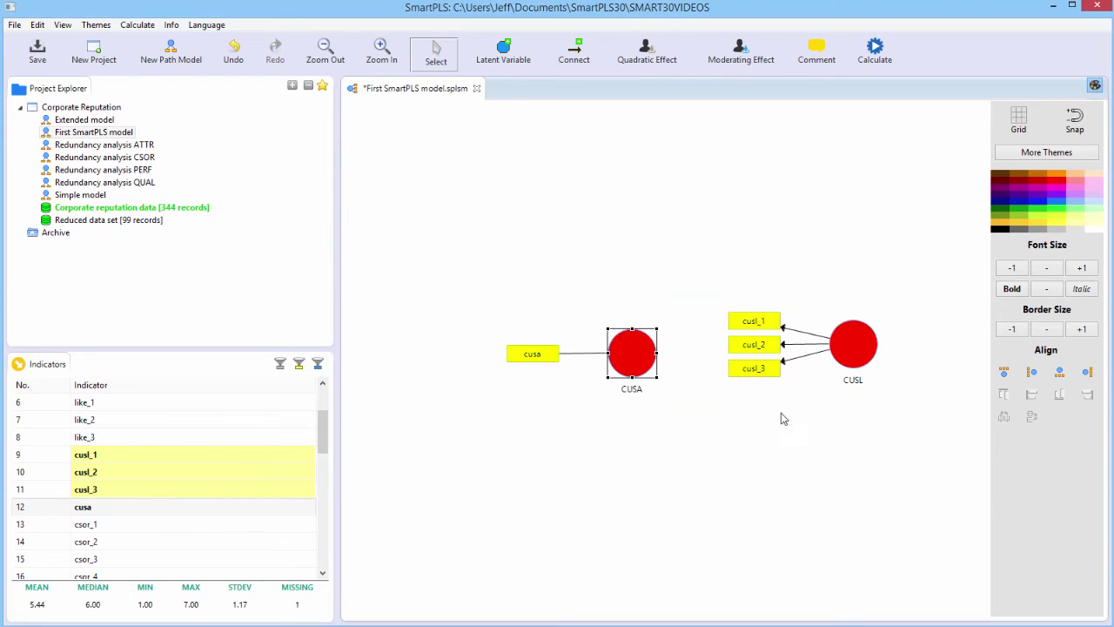
{"action": "left_click", "coordinate": [713, 451]}
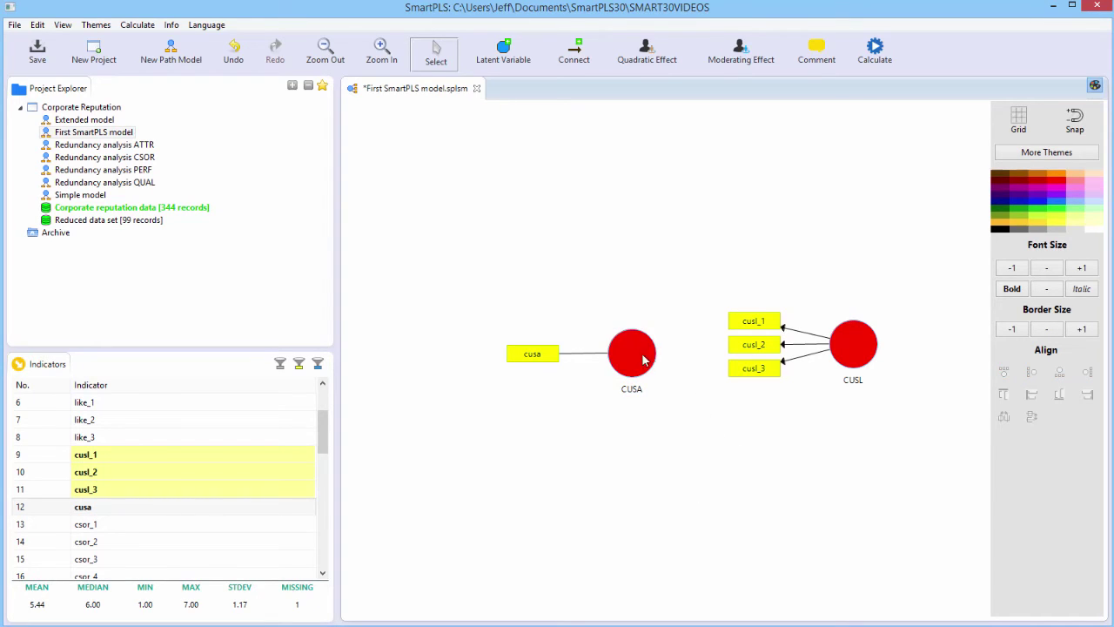
Step: Drag comp_1–comp_3 onto the canvas above CUSA to create Latent Variable 1
{"action": "mouse_move", "coordinate": [633, 355]}
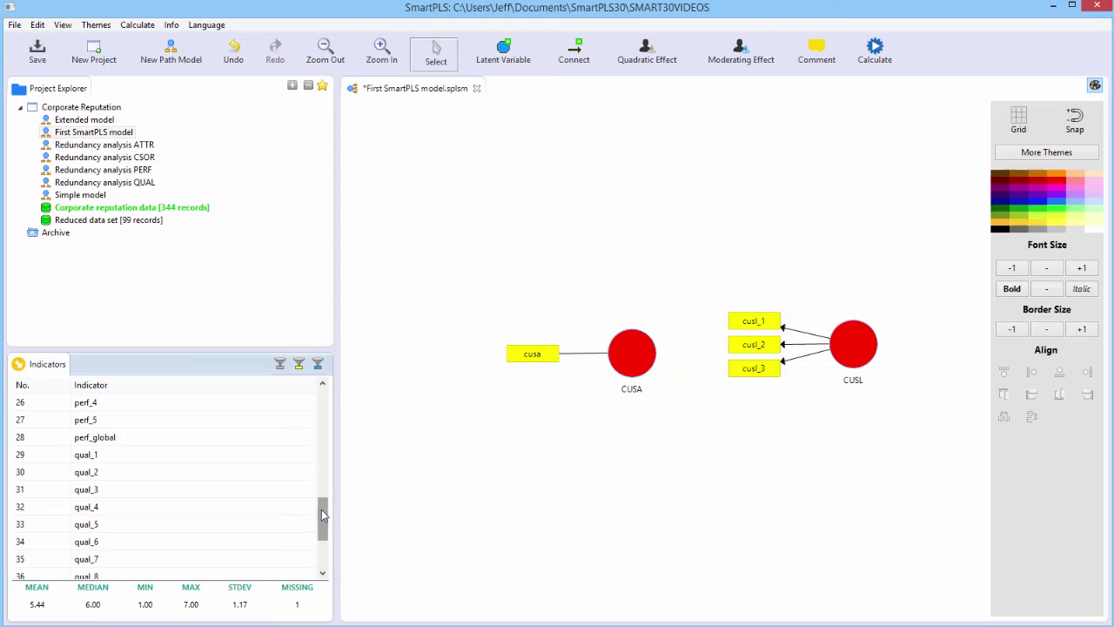
{"action": "left_click_drag", "start_coordinate": [321, 515], "coordinate": [321, 407]}
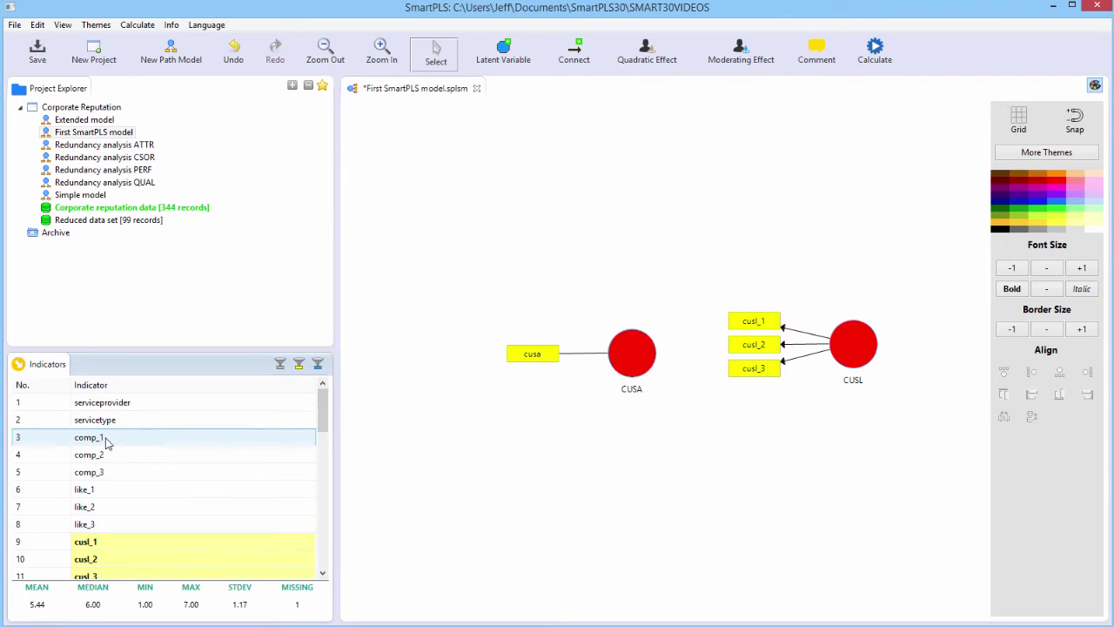
{"action": "left_click", "coordinate": [110, 440]}
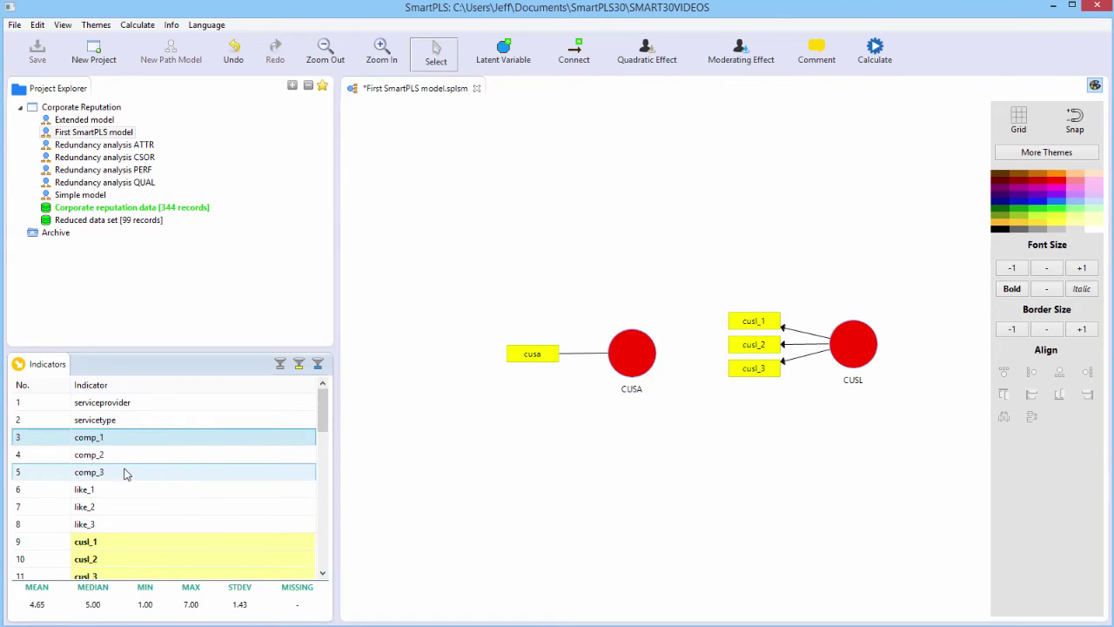
{"action": "left_click", "coordinate": [124, 472], "text": "shift"}
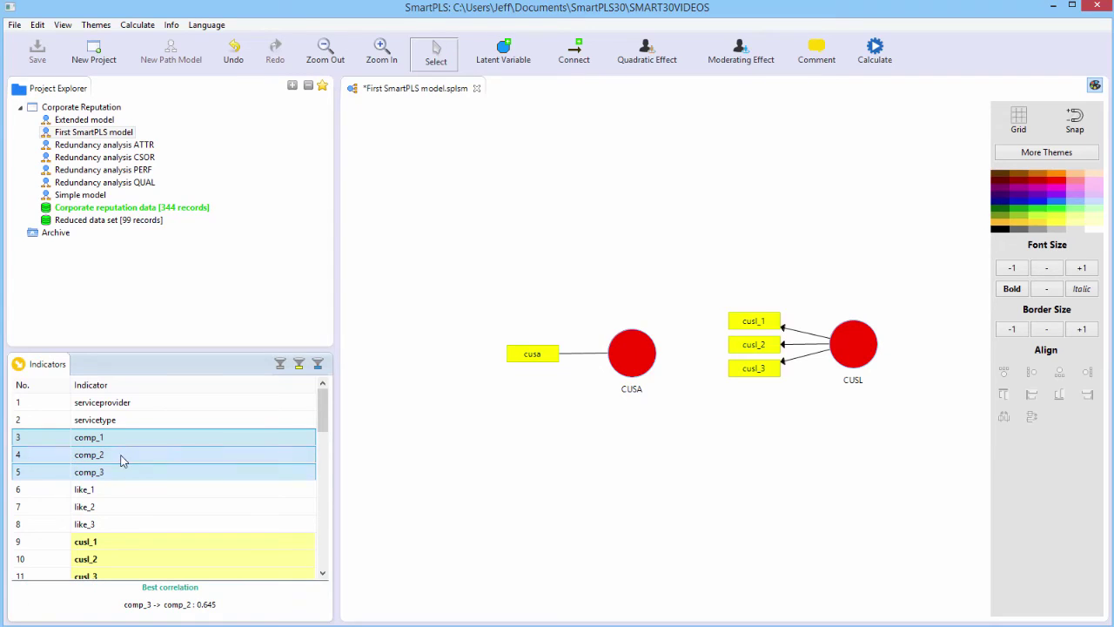
{"action": "left_click_drag", "start_coordinate": [122, 459], "coordinate": [574, 216]}
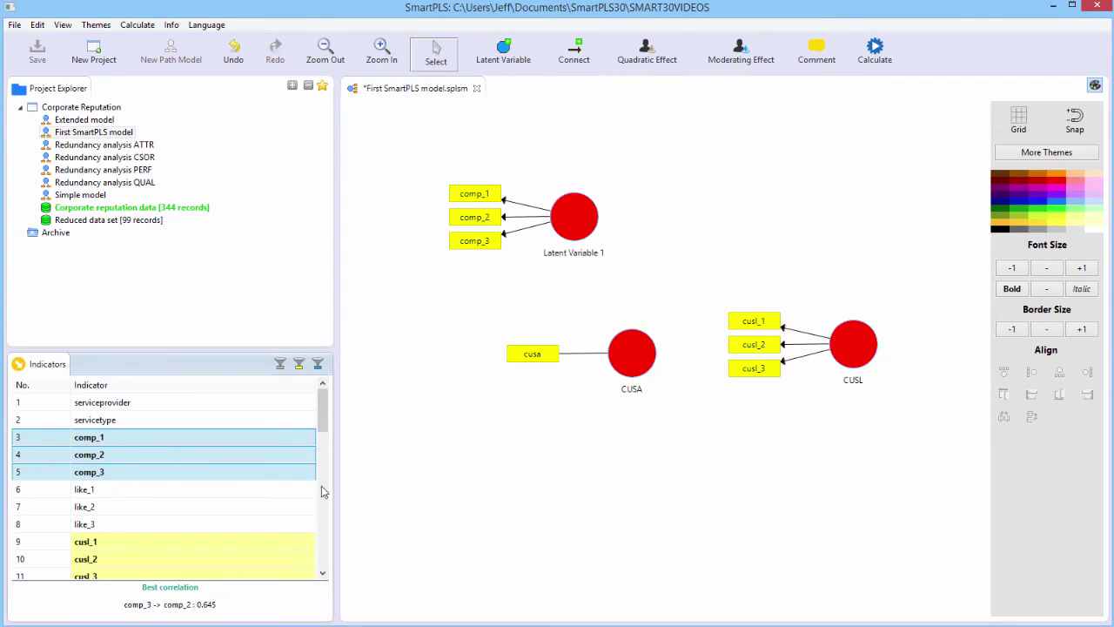
Step: Drag like_1–like_3 onto the canvas at the bottom-left to create Latent Variable 2
{"action": "left_click", "coordinate": [111, 489]}
{"action": "left_click", "coordinate": [114, 524], "text": "shift"}
{"action": "left_click_drag", "start_coordinate": [114, 524], "coordinate": [599, 494]}
Step: Rename Latent Variable 1 to COMP, then select Latent Variable 2 for renaming
{"action": "left_click", "coordinate": [587, 224]}
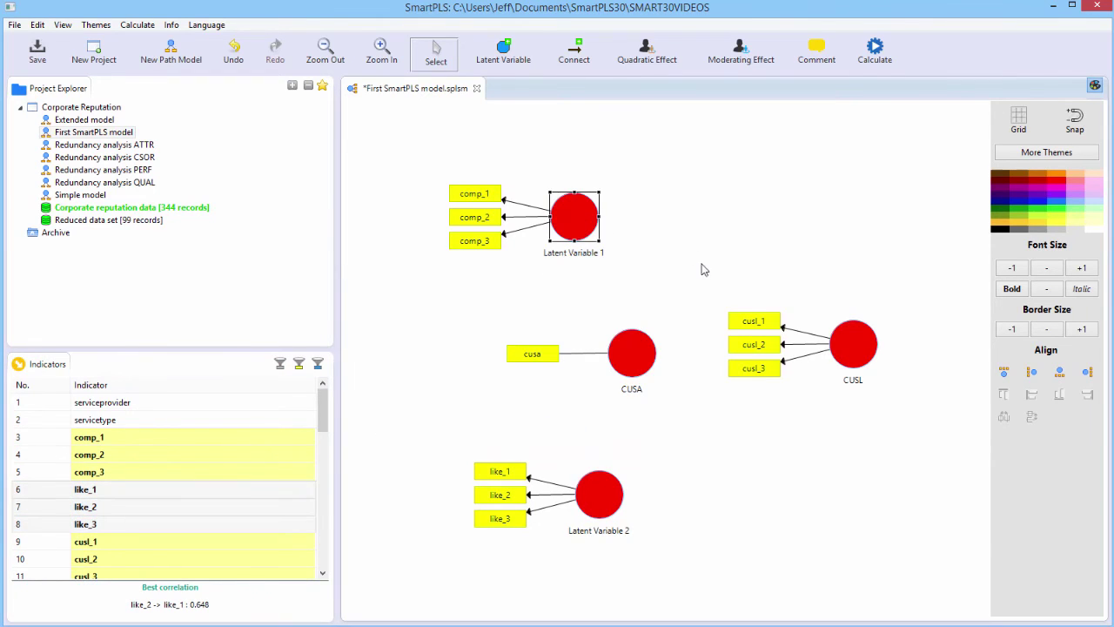
{"action": "key", "text": "F2"}
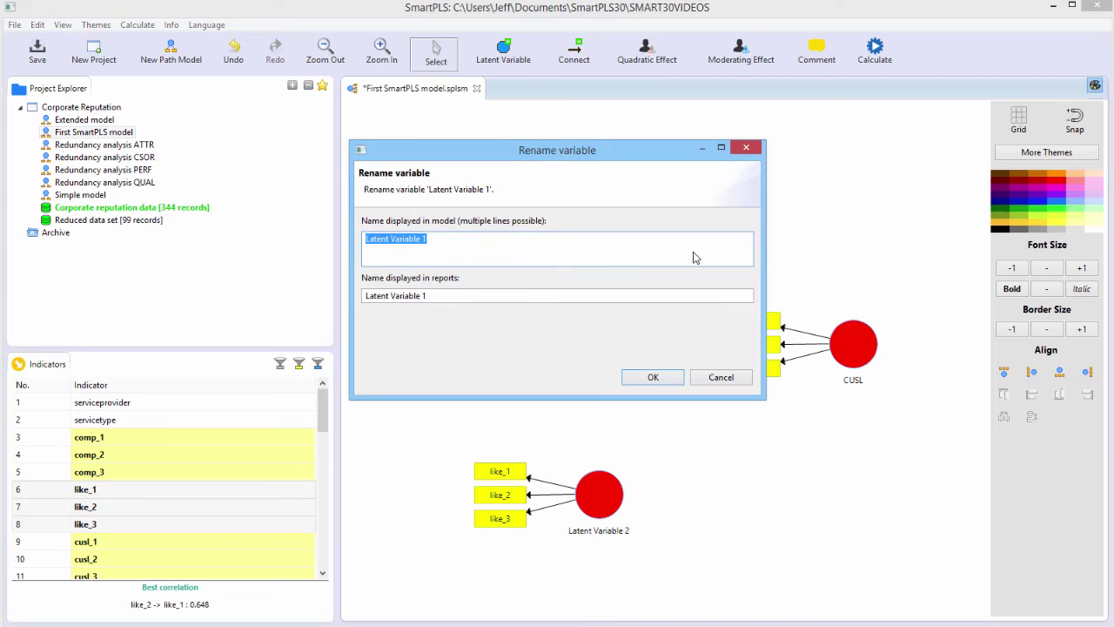
{"action": "type", "text": "COMP"}
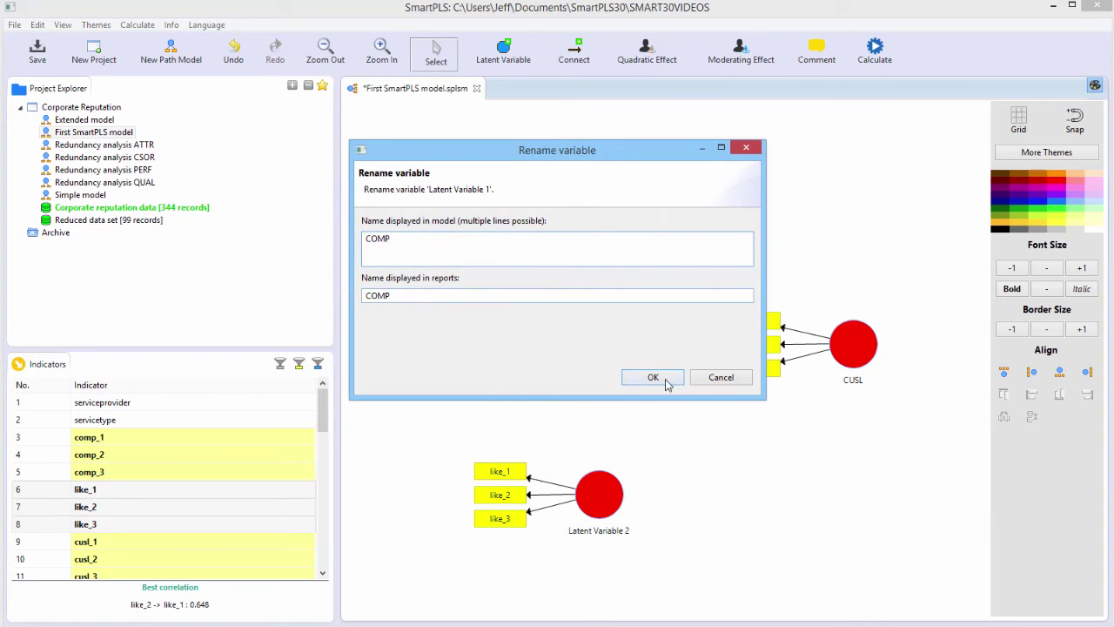
{"action": "left_click", "coordinate": [653, 377]}
{"action": "left_click", "coordinate": [605, 486]}
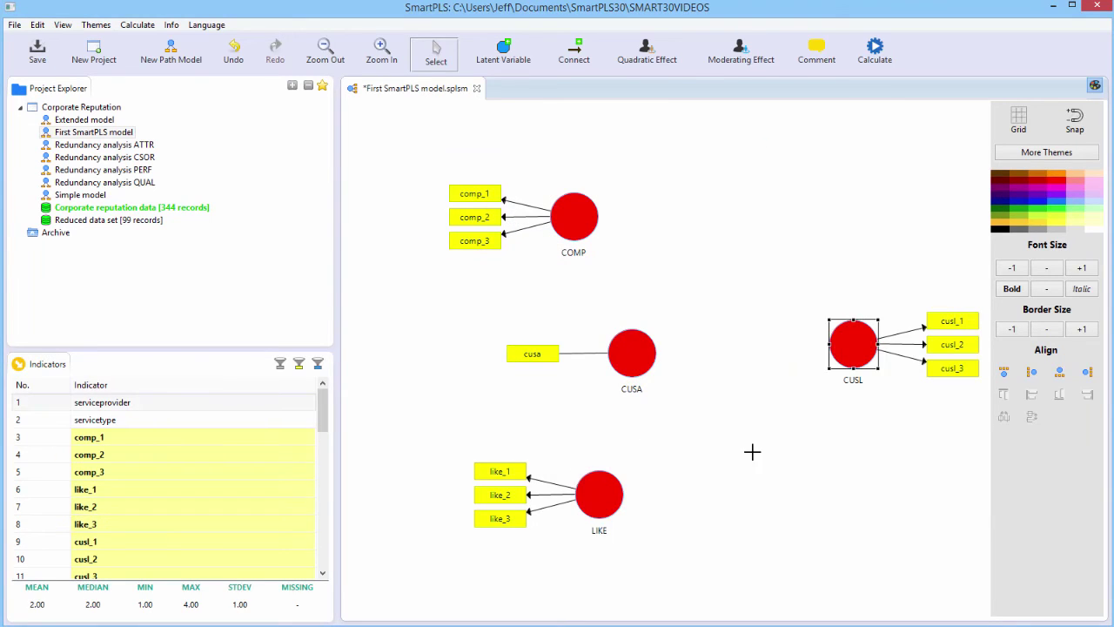
{"action": "left_click", "coordinate": [751, 450]}
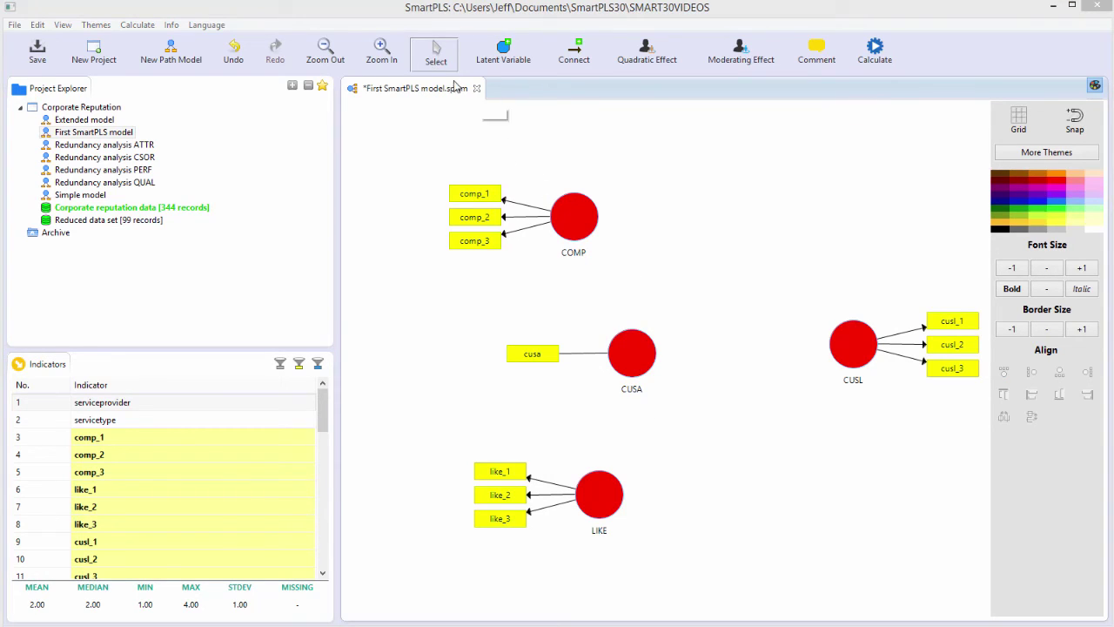
{"action": "left_click", "coordinate": [575, 216]}
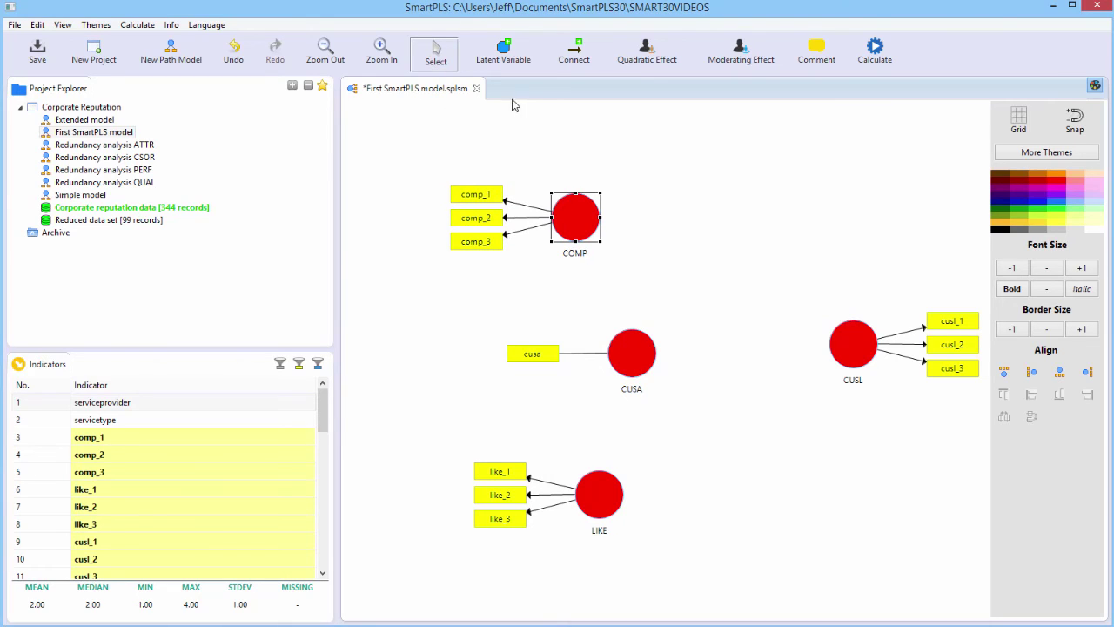
{"action": "left_click", "coordinate": [505, 51]}
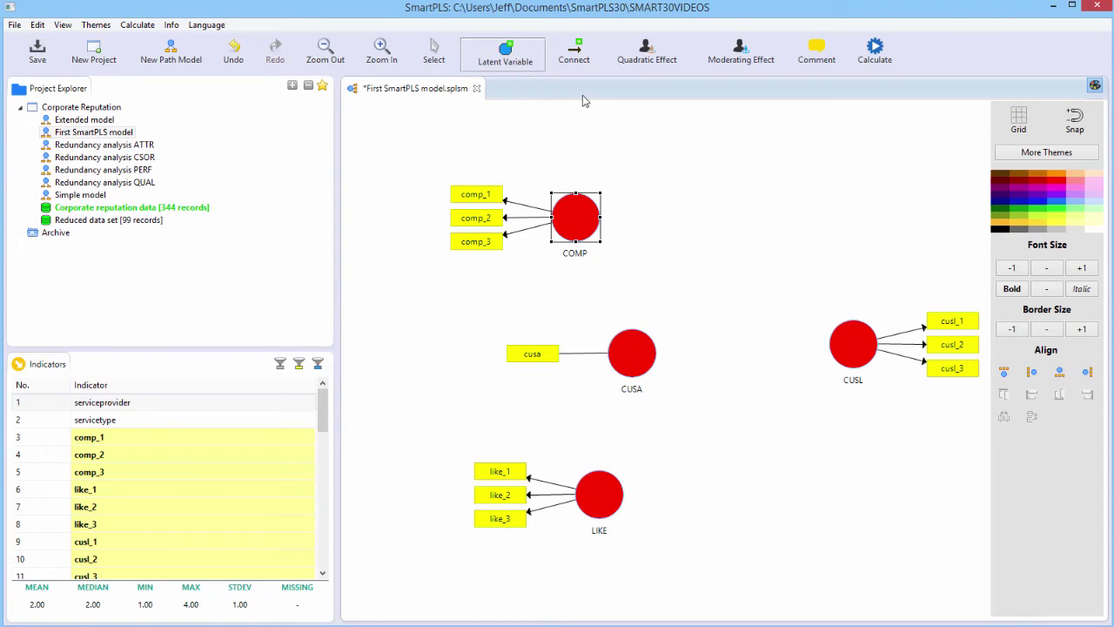
{"action": "left_click", "coordinate": [764, 233]}
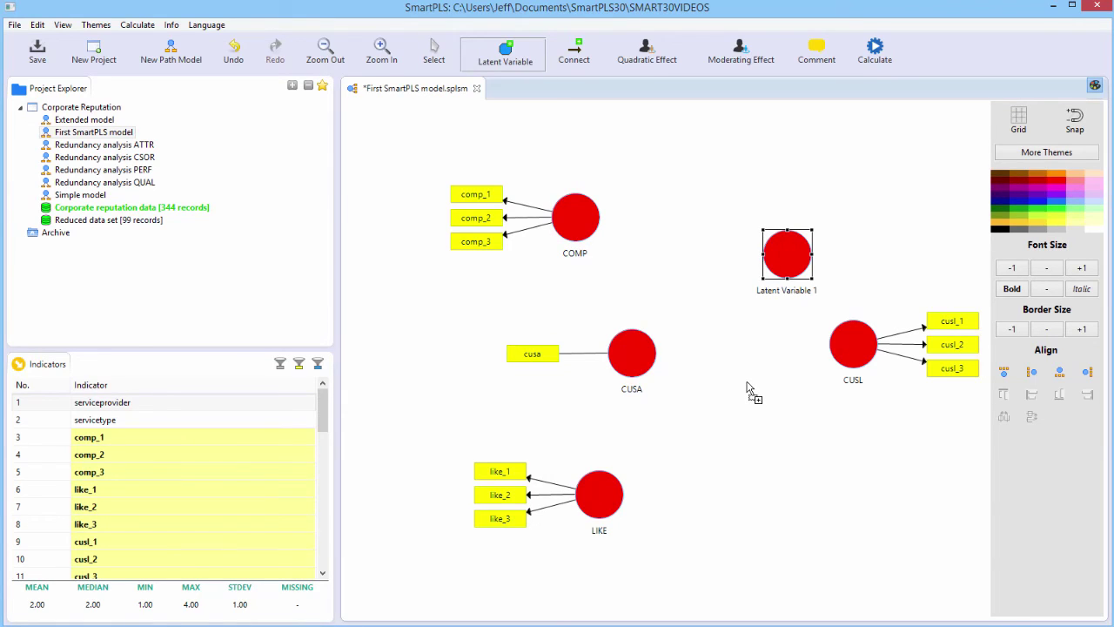
{"action": "key", "text": "Delete"}
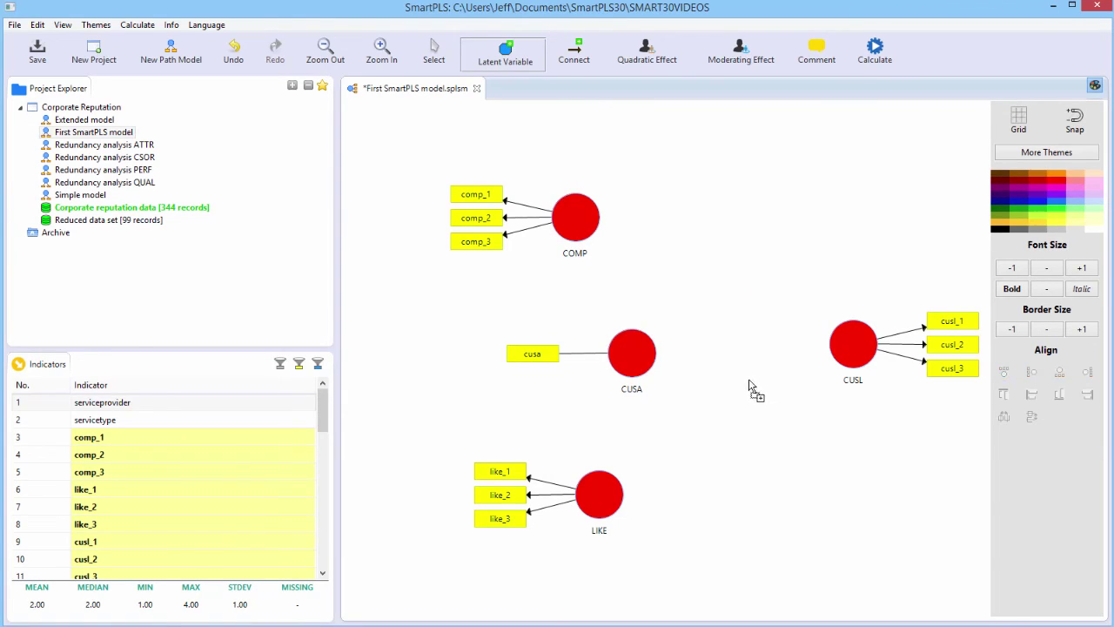
Step: Draw paths from COMP and LIKE to CUSA
{"action": "left_click", "coordinate": [575, 58]}
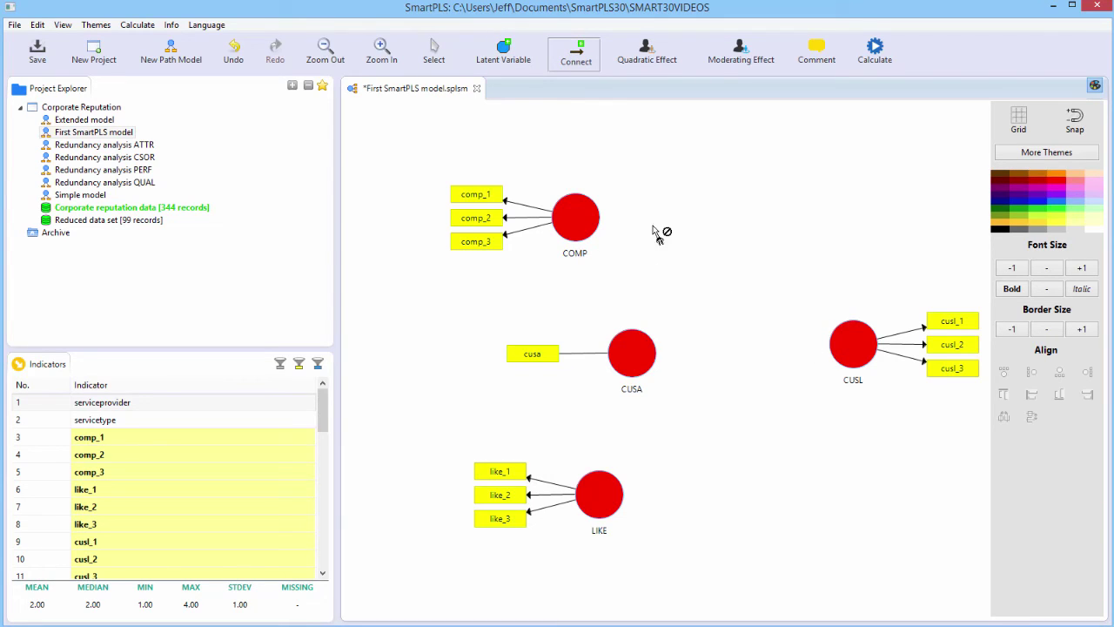
{"action": "left_click", "coordinate": [581, 228]}
{"action": "left_click", "coordinate": [630, 333]}
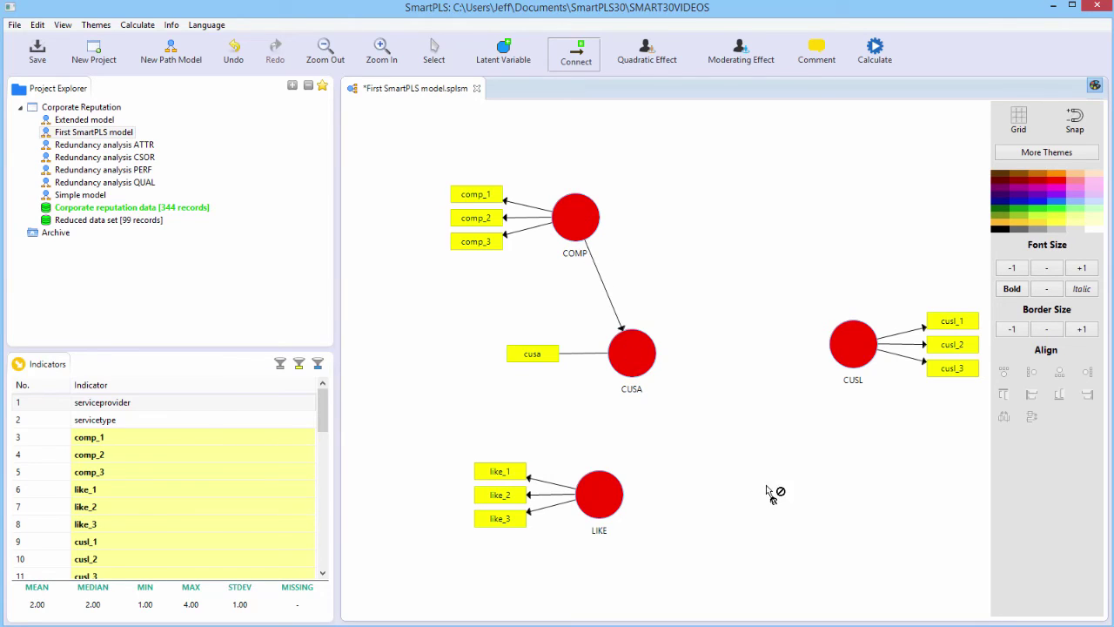
{"action": "left_click", "coordinate": [614, 483]}
{"action": "left_click", "coordinate": [643, 382]}
Step: Draw paths from CUSA, COMP and LIKE to CUSL
{"action": "left_click", "coordinate": [641, 358]}
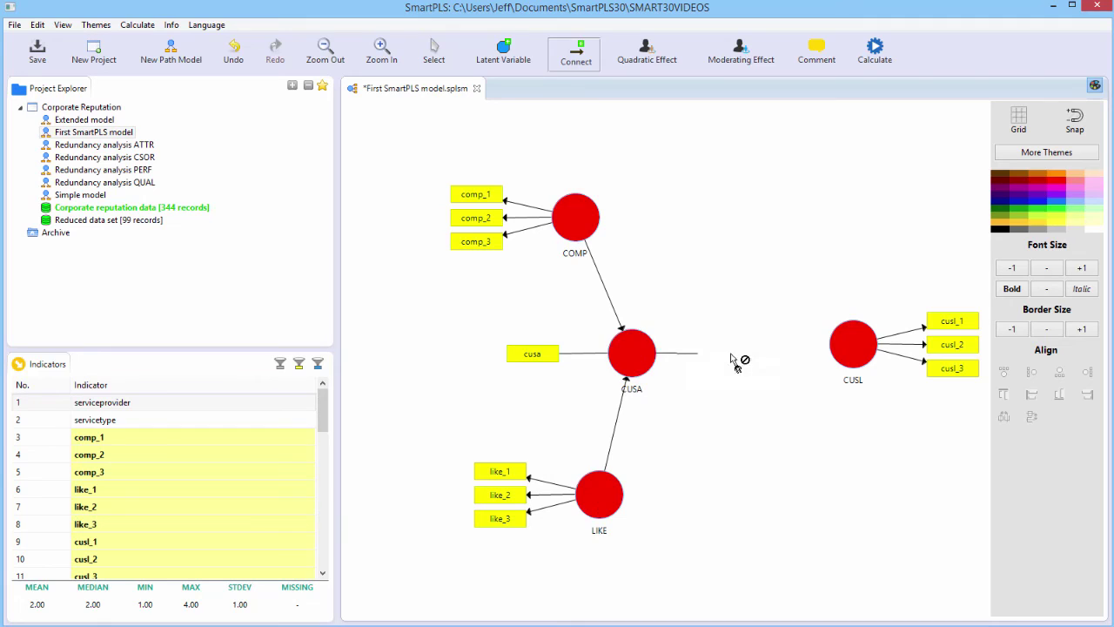
{"action": "left_click", "coordinate": [847, 342]}
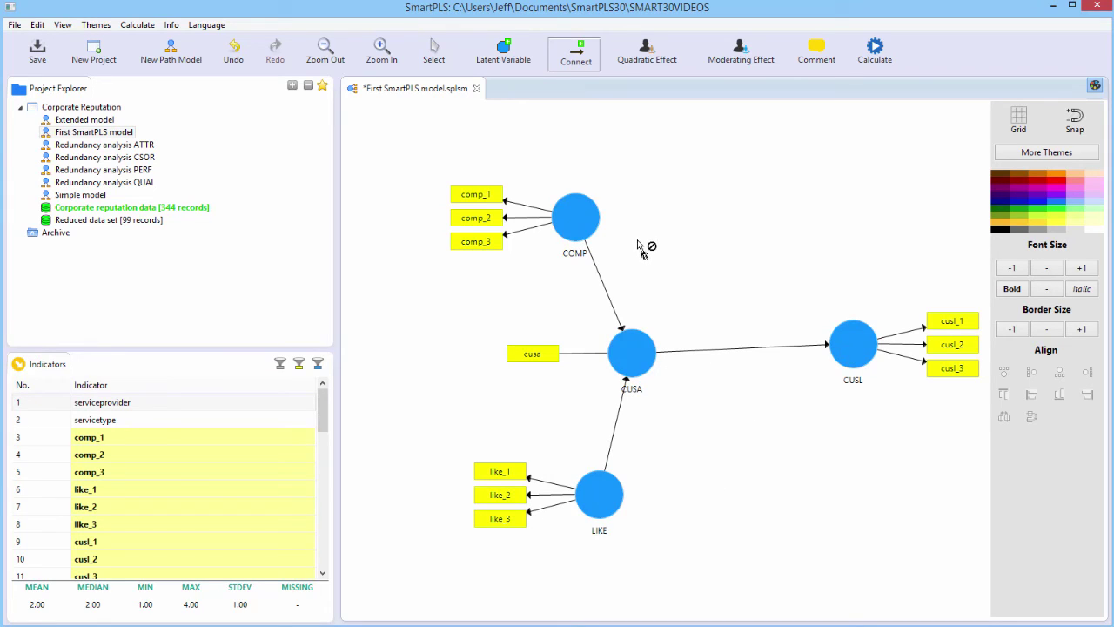
{"action": "left_click", "coordinate": [581, 231]}
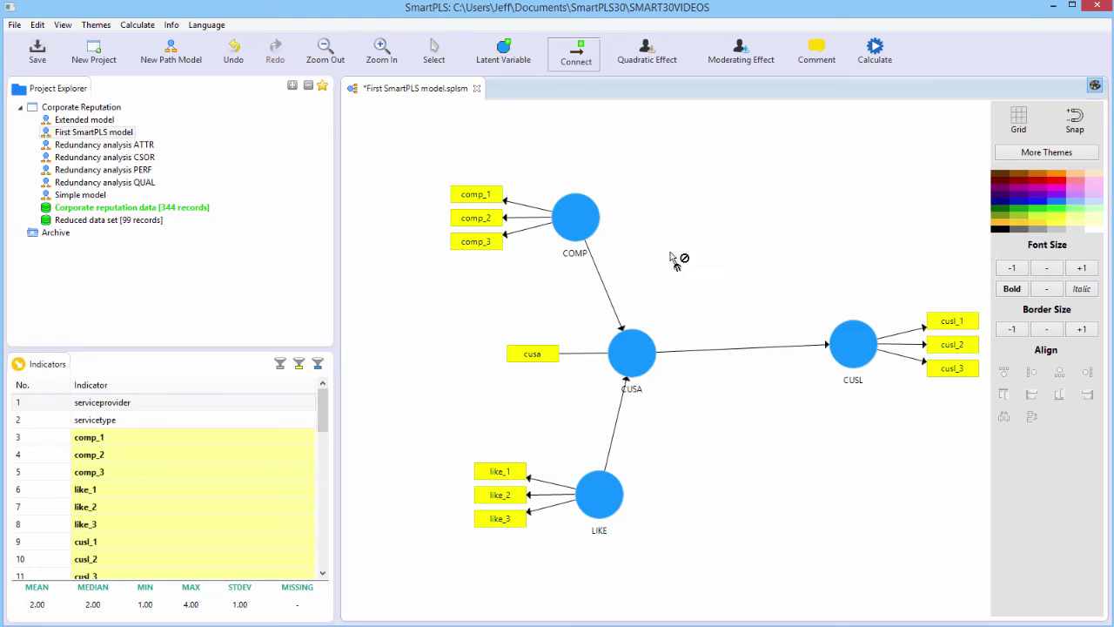
{"action": "left_click", "coordinate": [850, 342]}
{"action": "left_click", "coordinate": [618, 508]}
{"action": "left_click", "coordinate": [849, 353]}
{"action": "key", "text": "Escape"}
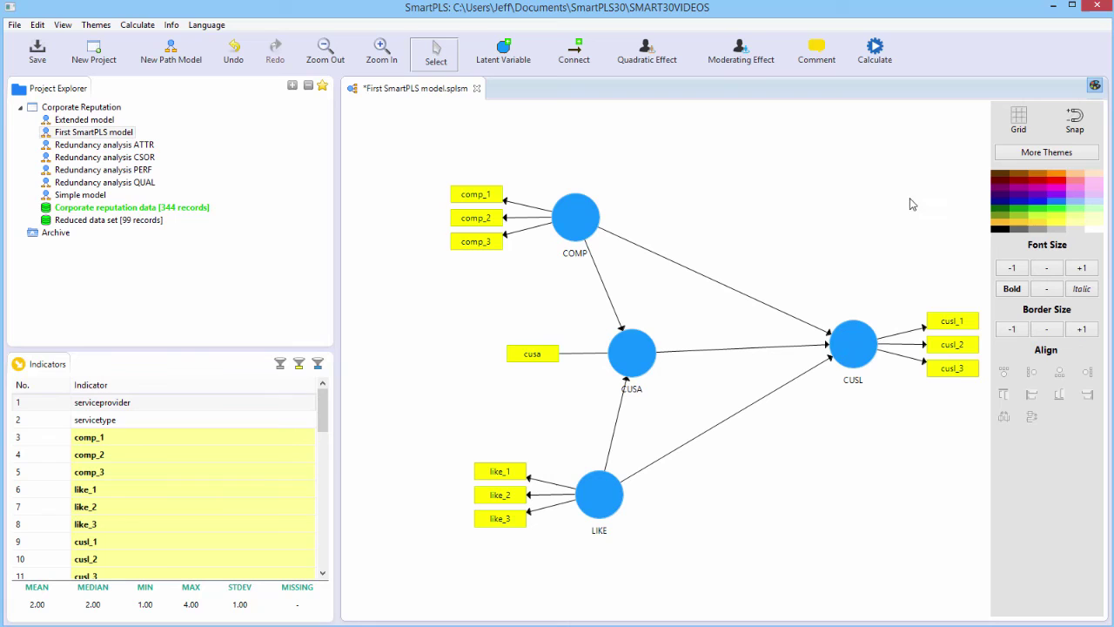
Step: With grid and snap on, move COMP, LIKE and CUSA so CUSA sits level with CUSL
{"action": "left_click", "coordinate": [1020, 120]}
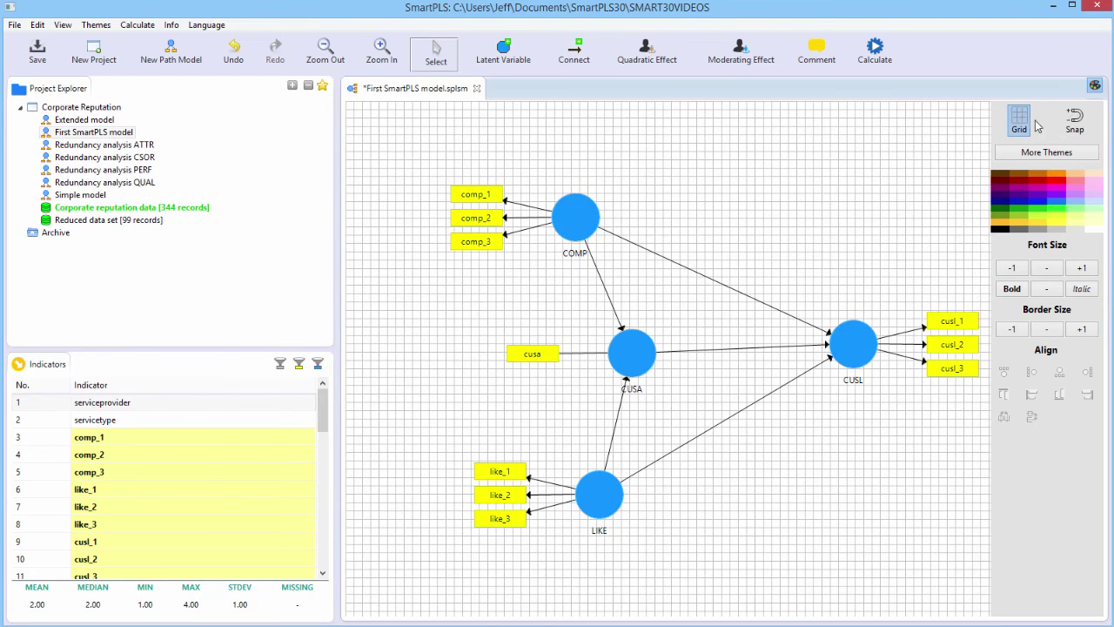
{"action": "left_click", "coordinate": [1077, 126]}
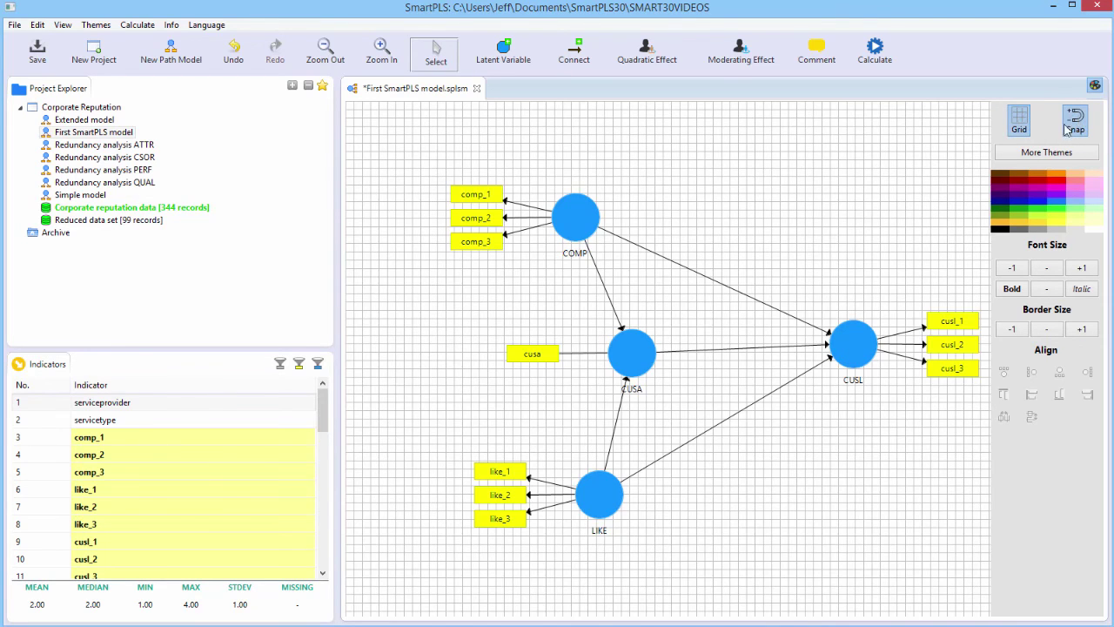
{"action": "left_click_drag", "start_coordinate": [584, 224], "coordinate": [538, 209]}
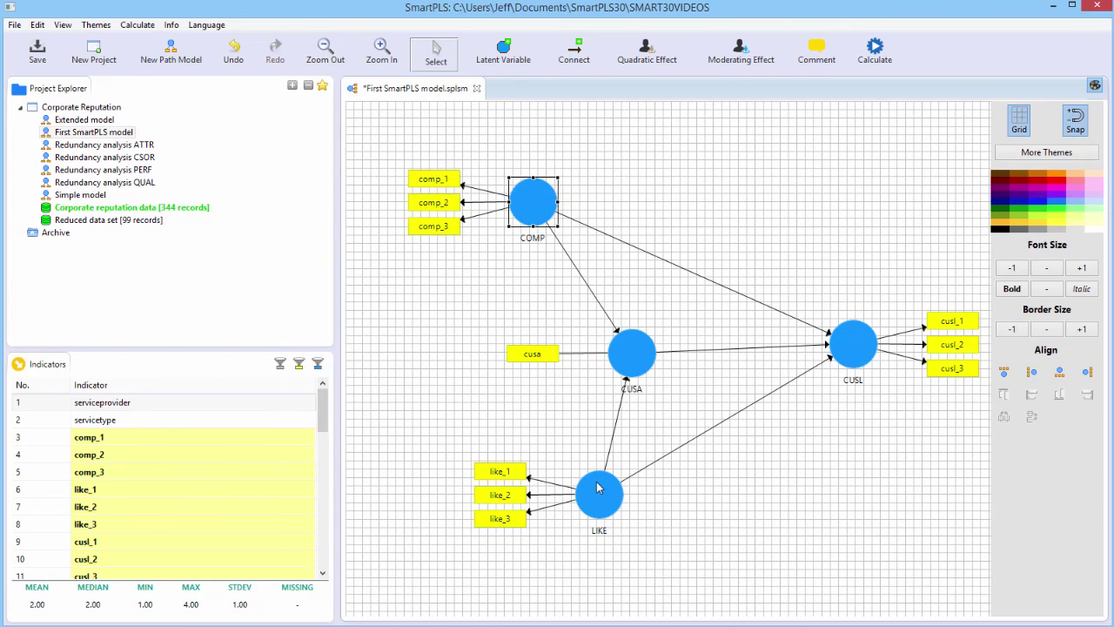
{"action": "left_click_drag", "start_coordinate": [598, 489], "coordinate": [530, 436]}
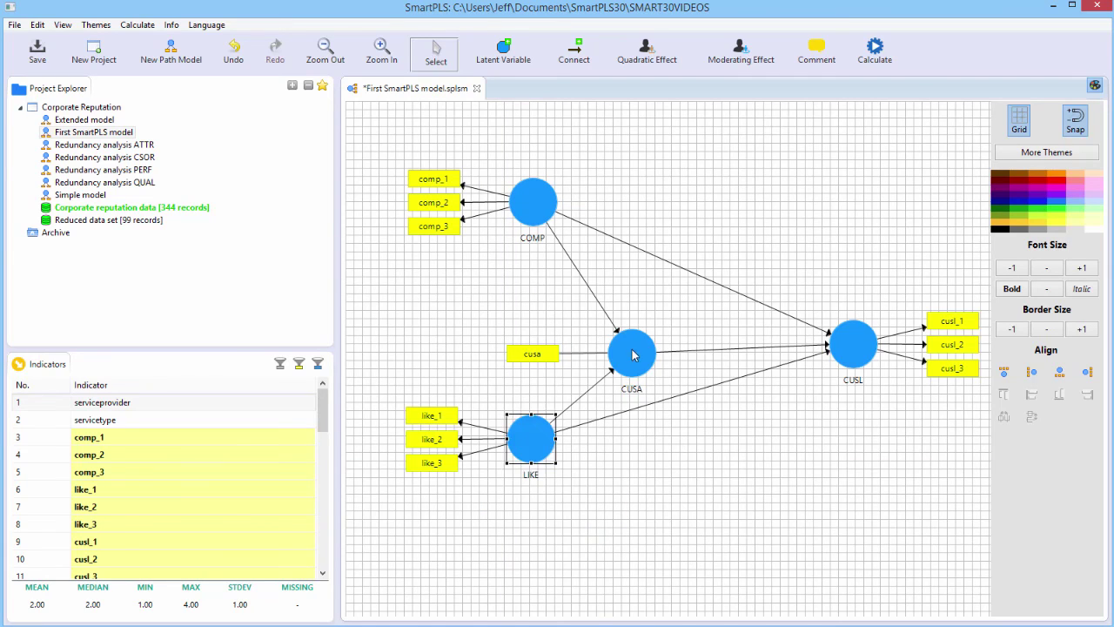
{"action": "left_click_drag", "start_coordinate": [633, 360], "coordinate": [637, 329]}
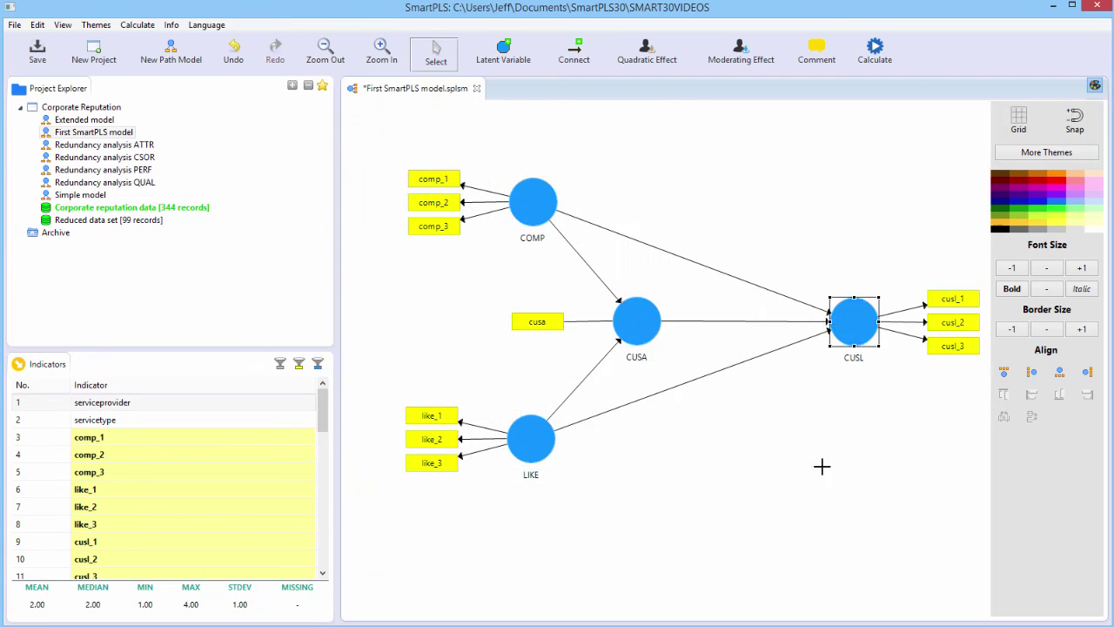
{"action": "left_click", "coordinate": [828, 484]}
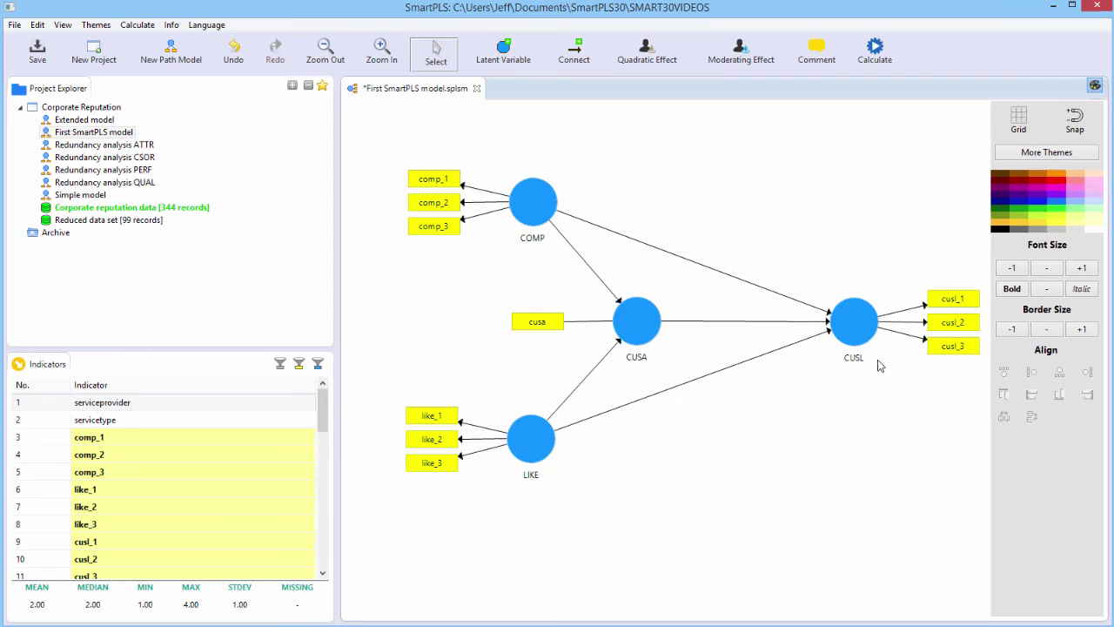
Step: Run the PLS Algorithm with default settings, giving coefficients such as CUSA→CUSL 0.504
{"action": "left_click", "coordinate": [138, 26]}
{"action": "left_click", "coordinate": [655, 167]}
{"action": "left_click", "coordinate": [876, 50]}
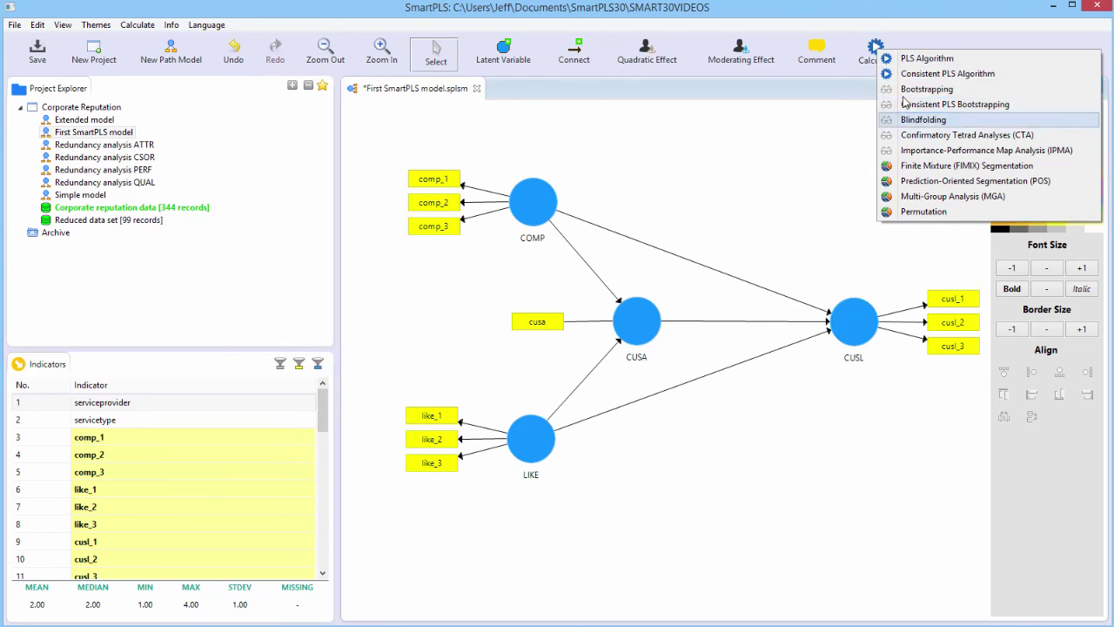
{"action": "left_click", "coordinate": [932, 59]}
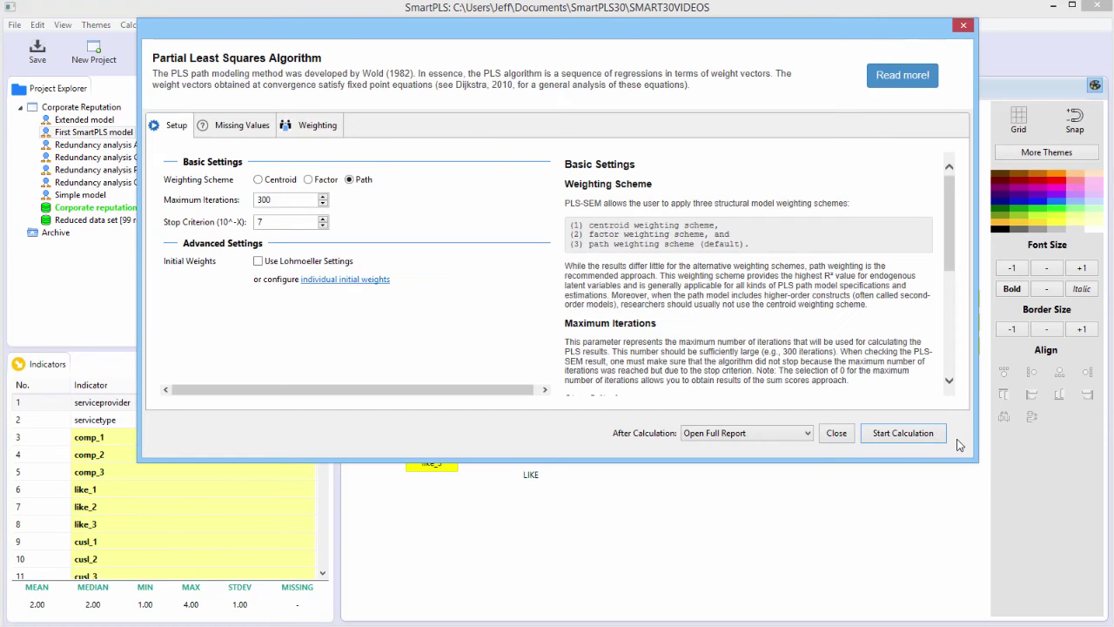
{"action": "left_click", "coordinate": [901, 434]}
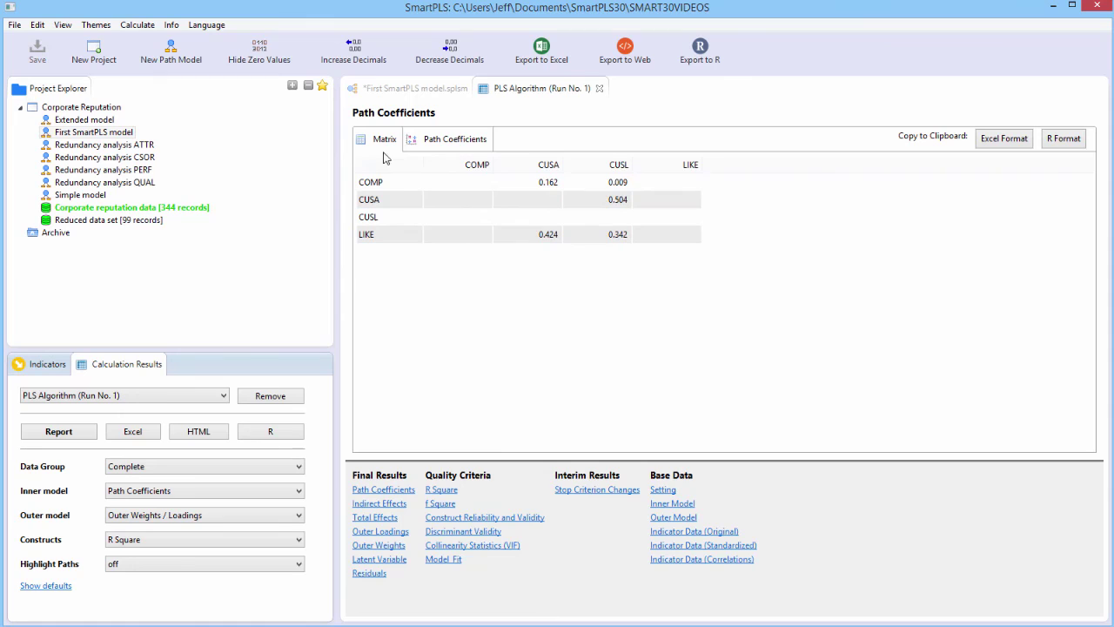
Step: Check the COMP and LIKE path coefficients, then view diagram estimates (R² 0.295 CUSA, 0.562 CUSL)
{"action": "left_click", "coordinate": [606, 182]}
{"action": "left_click", "coordinate": [549, 237]}
{"action": "left_click", "coordinate": [424, 91]}
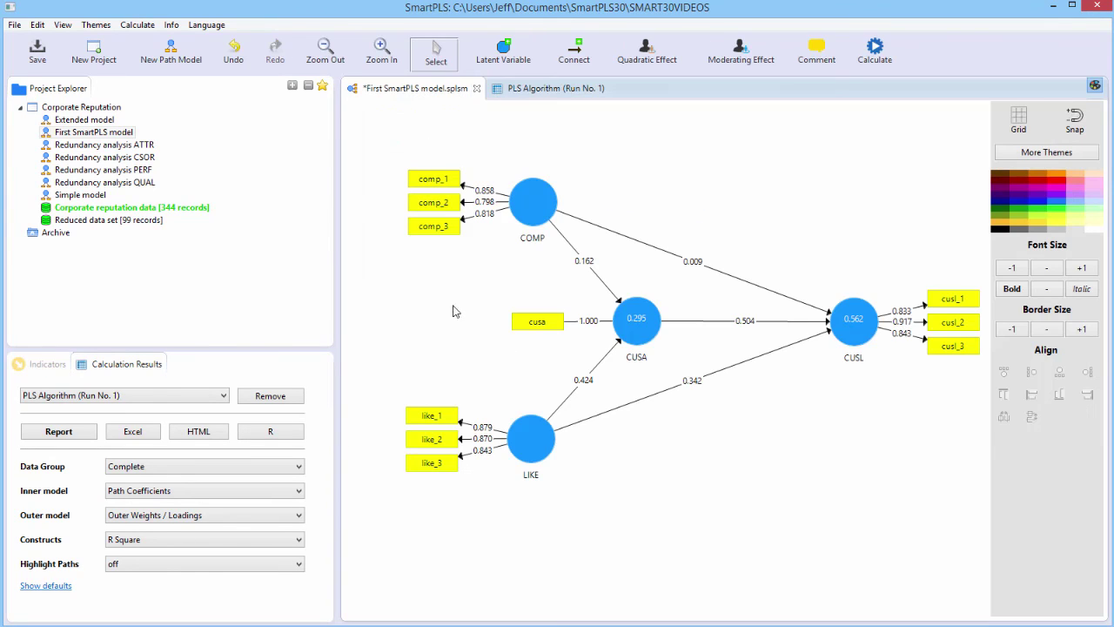